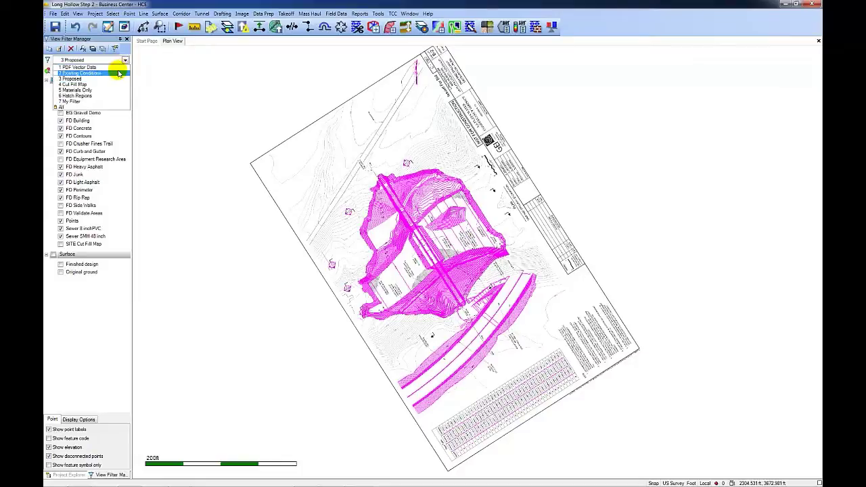
- Apply the 2 Existing Conditions view filter and set the imported B SERIES PDF image's filter to Dimmed
click(118, 73)
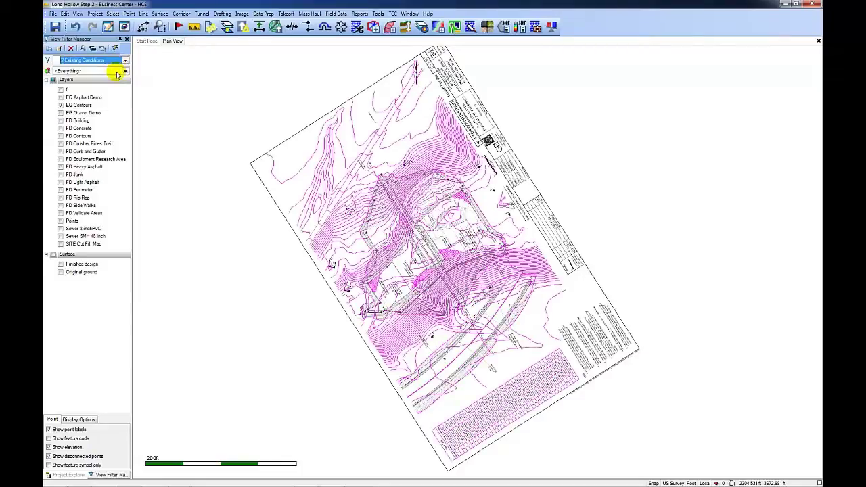
click(69, 476)
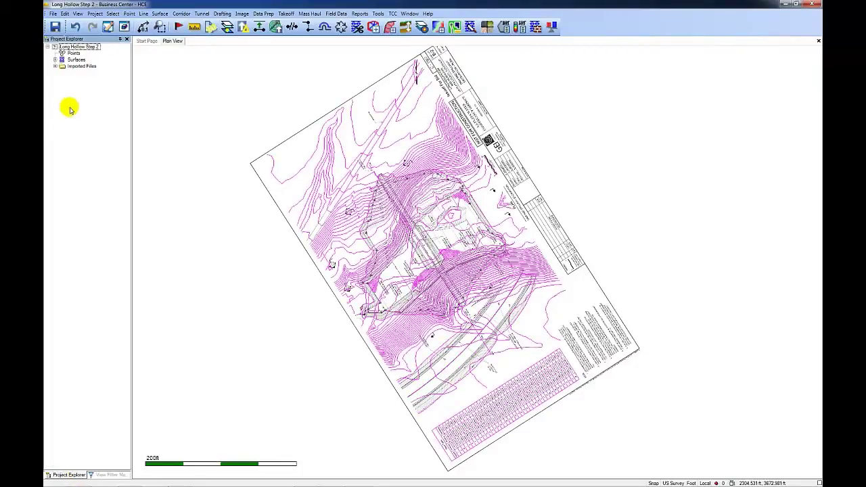
click(54, 67)
click(80, 79)
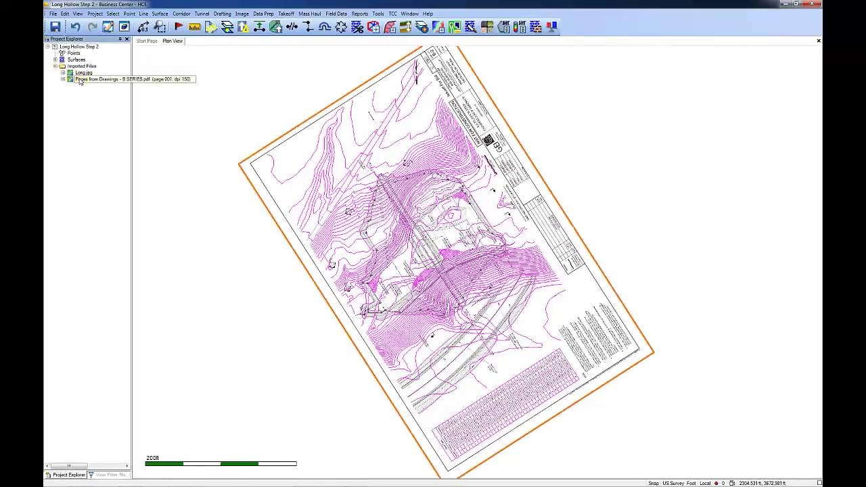
right_click(79, 79)
click(107, 170)
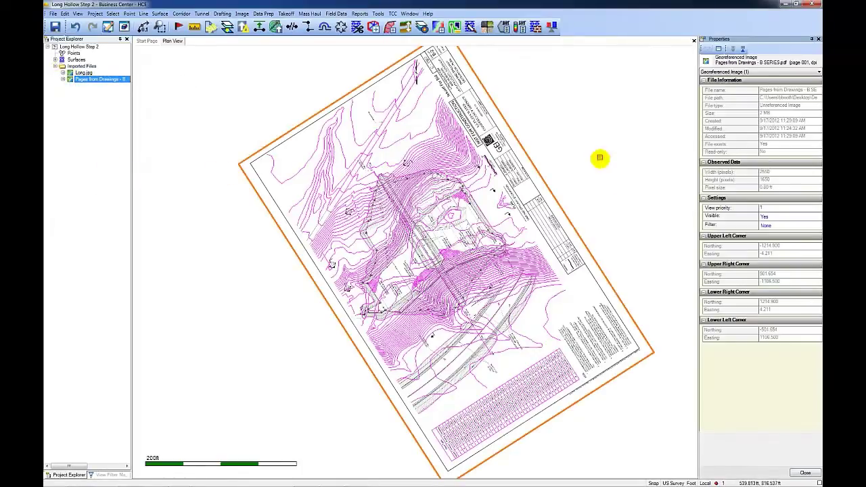
click(775, 229)
click(775, 228)
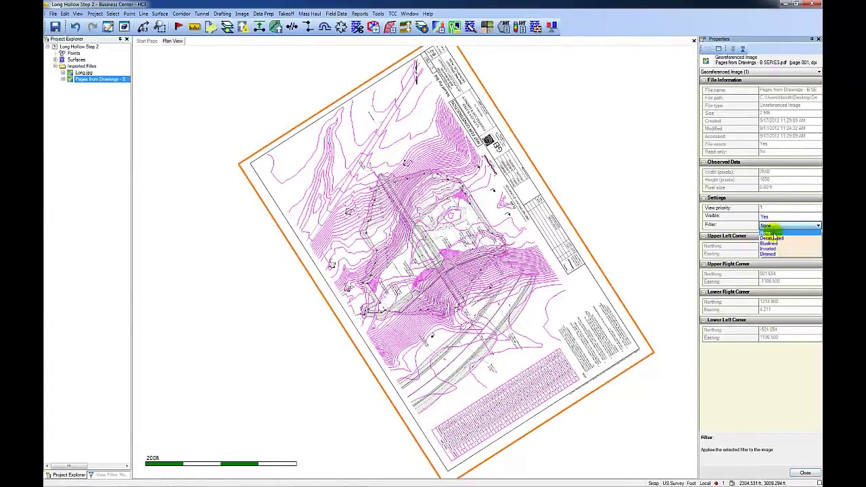
click(767, 253)
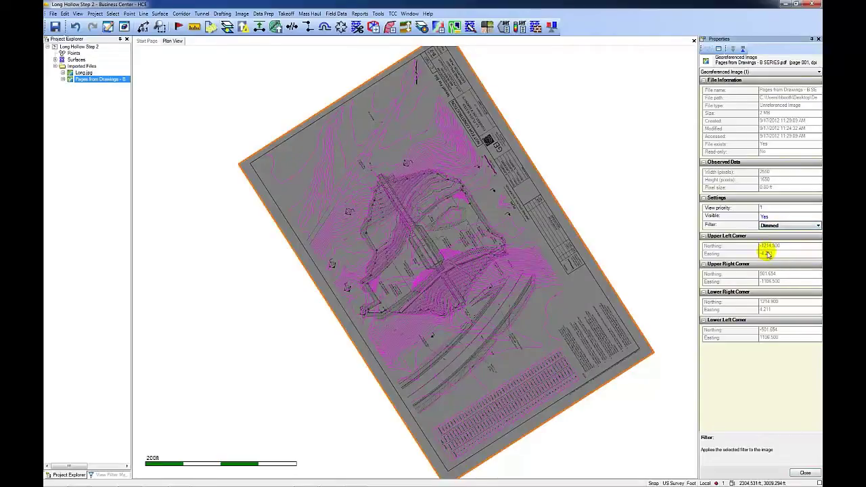
click(805, 473)
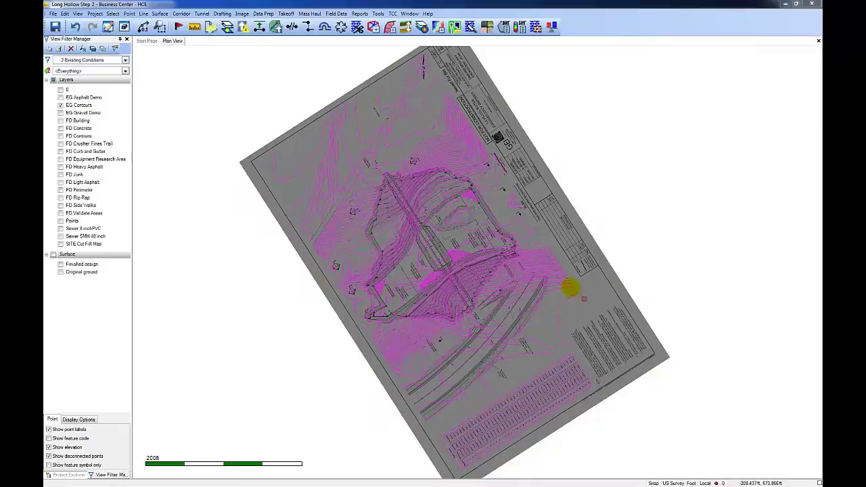
- Set the elevations of the contours labelled 6325 and 6300 near the spillway to 6325 and 6300
click(552, 277)
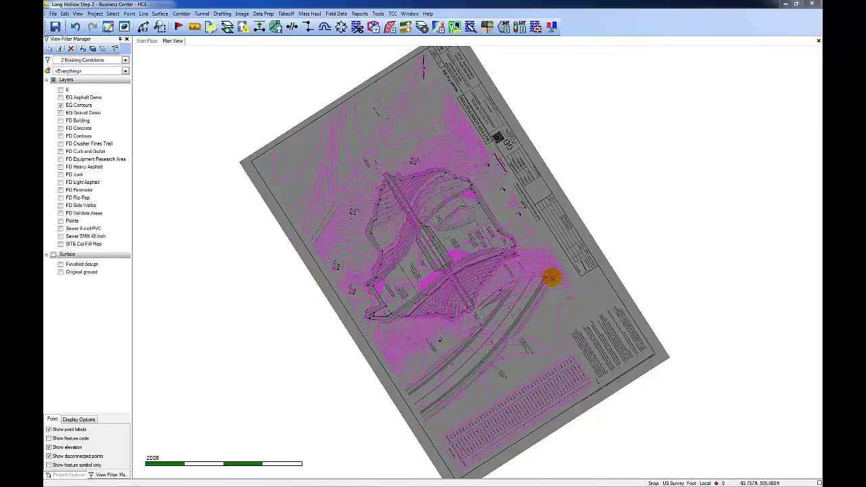
scroll(562, 274, up, 10)
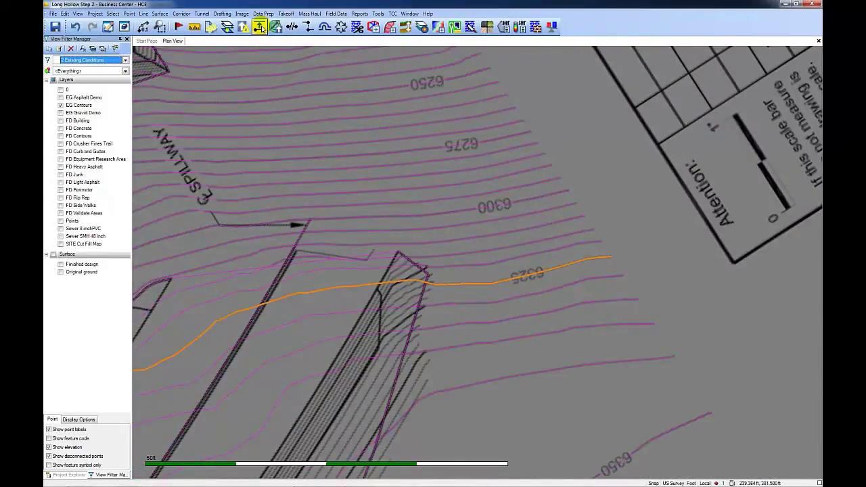
click(308, 26)
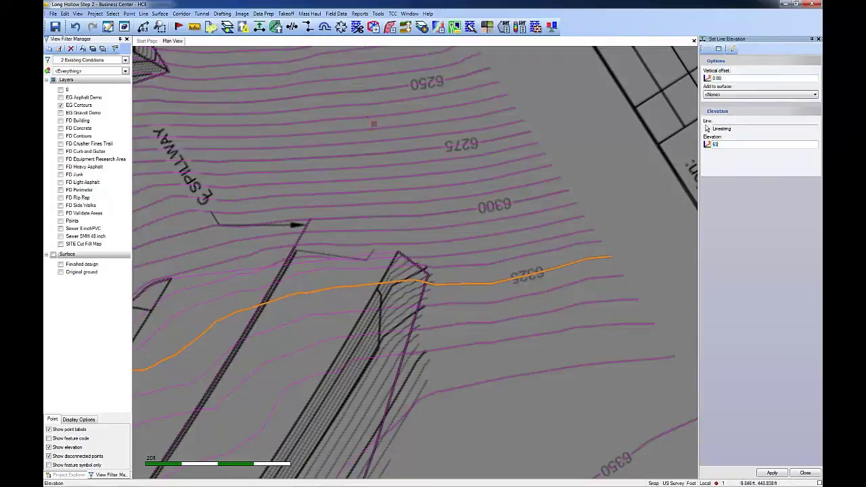
text(6325)
key(Return)
click(482, 186)
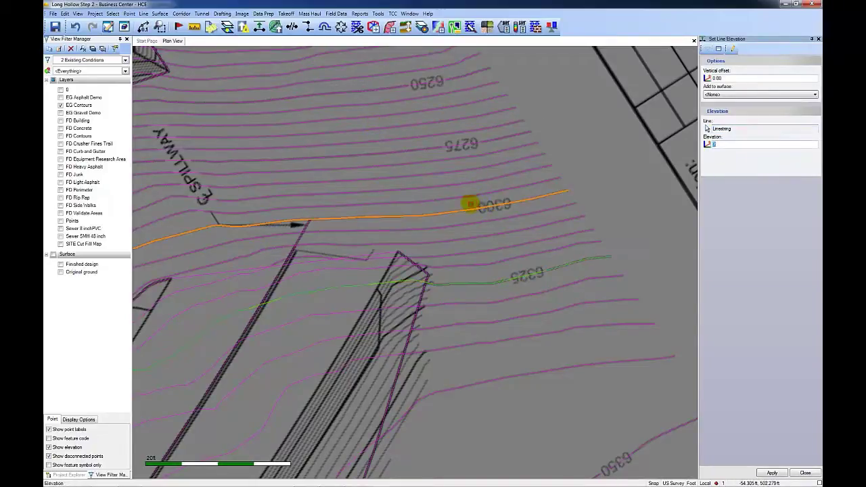
click(469, 204)
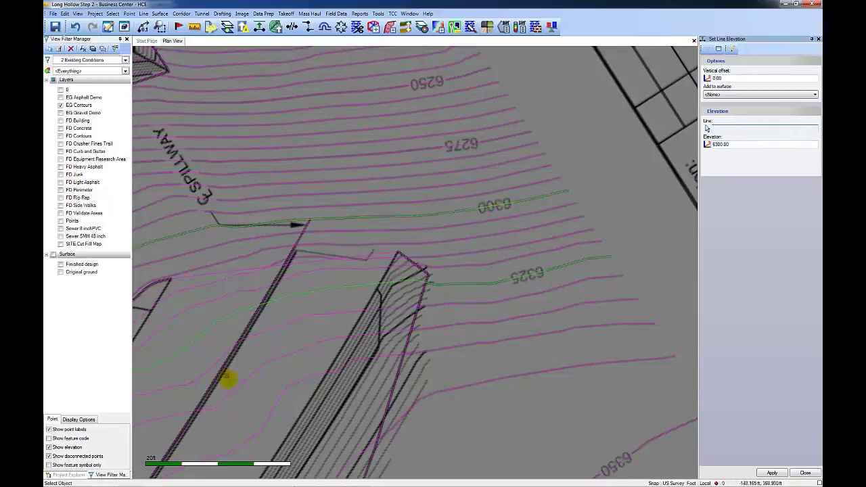
- Examine the view filter's zero elevation display options and the alternate color setting
click(88, 420)
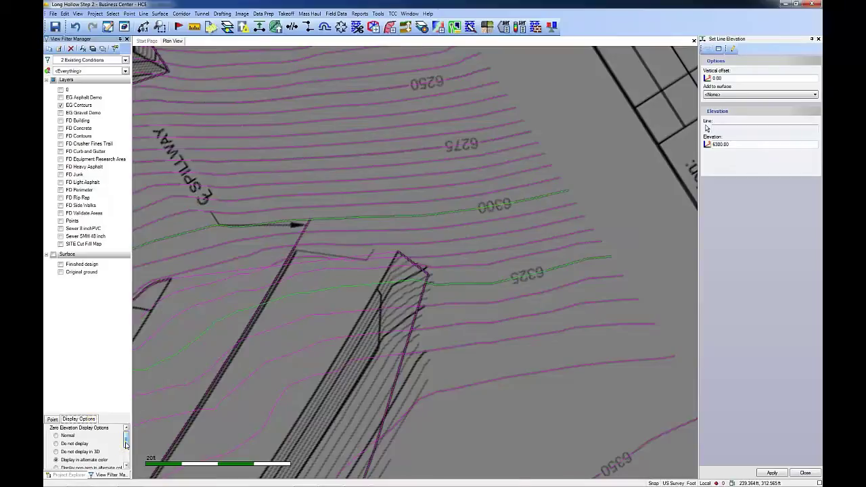
drag(126, 440, 126, 449)
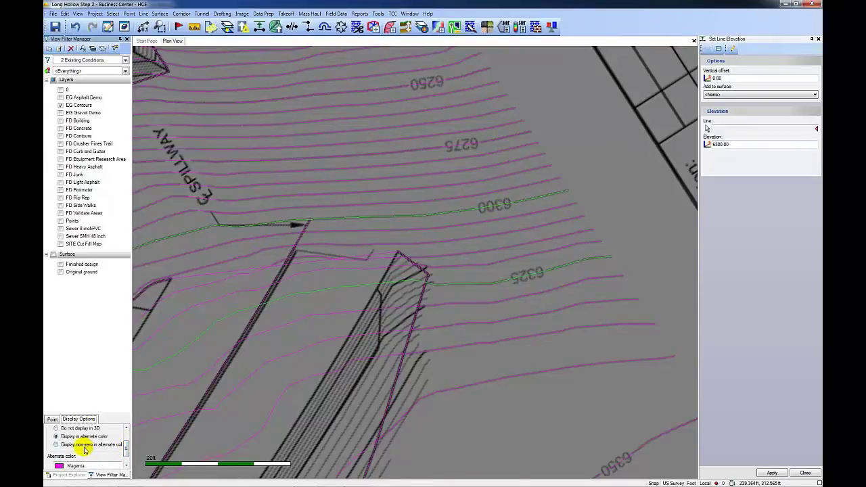
- Set the elevations of the contours labelled 6225 and 6250 beside the scale bar to 6225 and 6250
scroll(189, 365, down, 5)
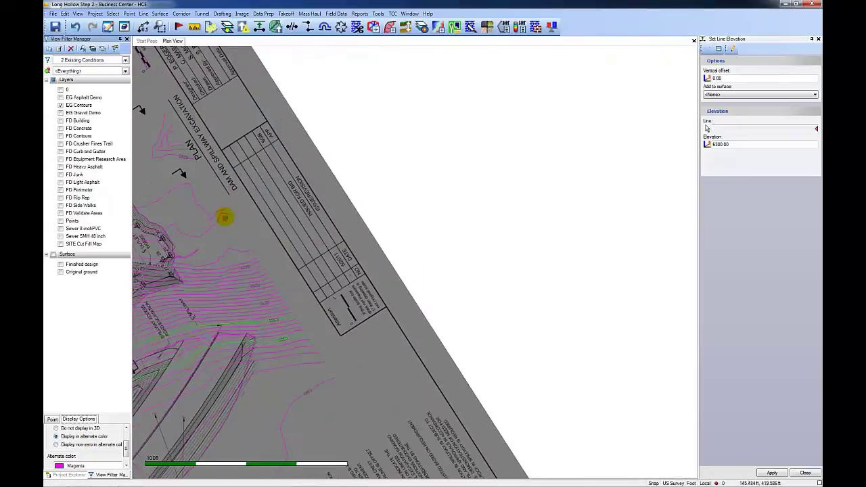
scroll(224, 215, up, 1)
scroll(261, 251, up, 4)
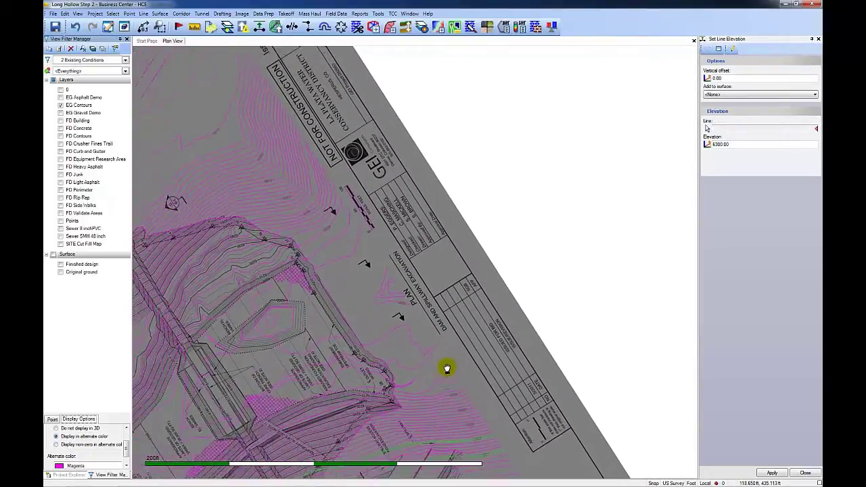
click(727, 128)
click(327, 227)
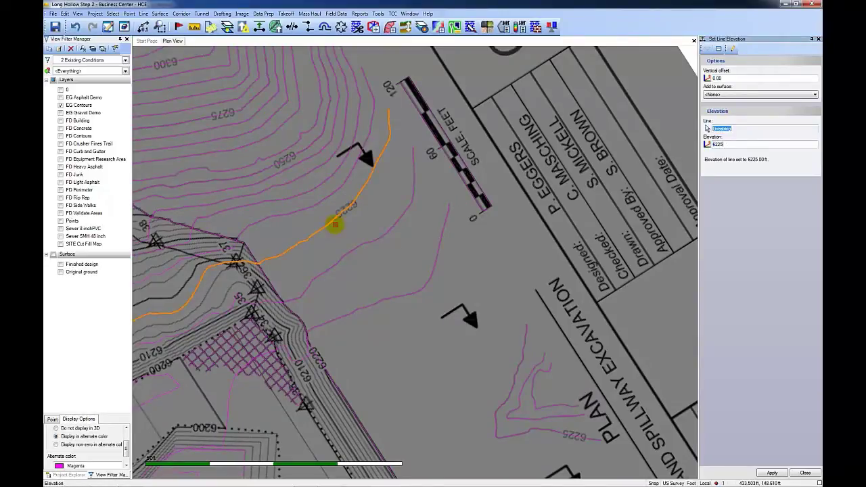
key(Return)
click(277, 166)
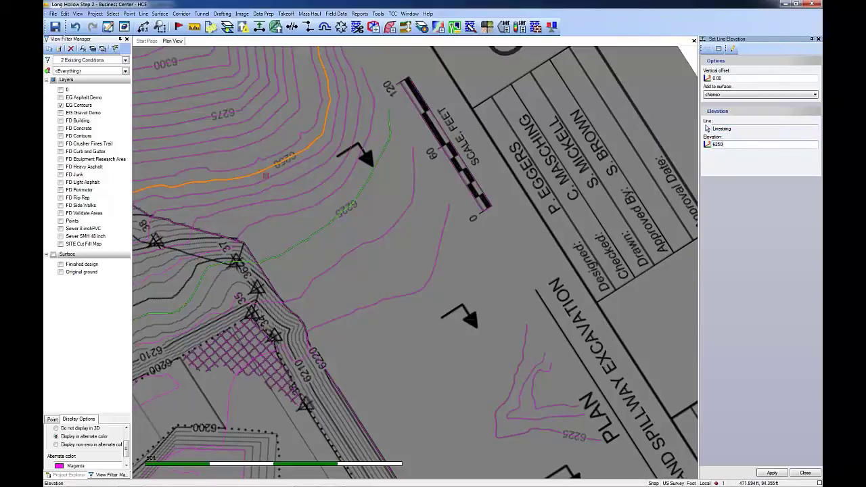
key(Return)
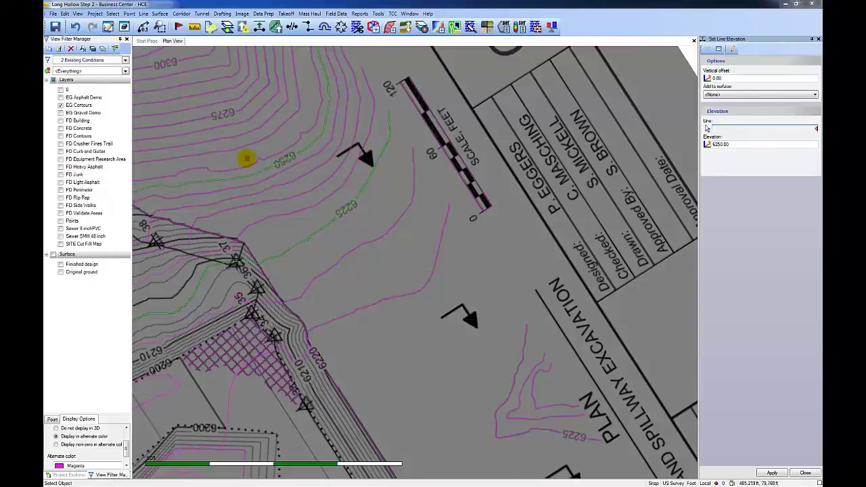
key(Escape)
- Elevate contours by crossing in automatic mode, with a crossing line from just above the 6300 contour to past the 6350 contour
scroll(359, 289, down, 2)
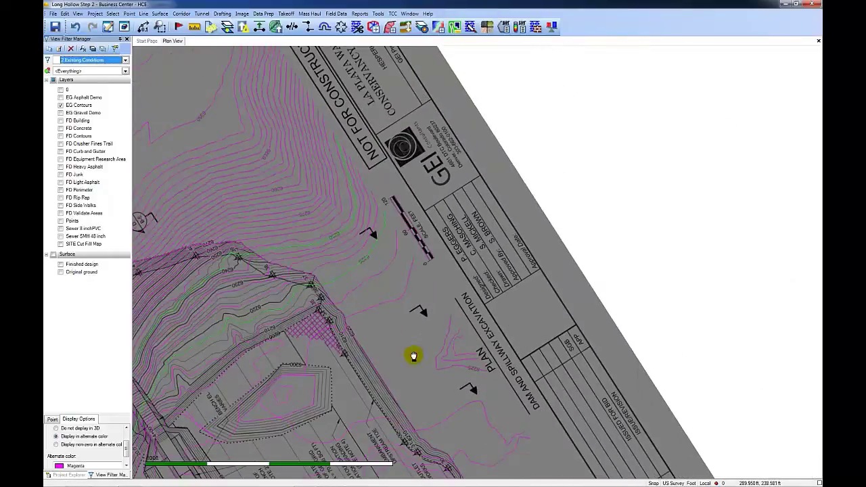
middle_drag(412, 354, 258, 55)
scroll(429, 290, up, 3)
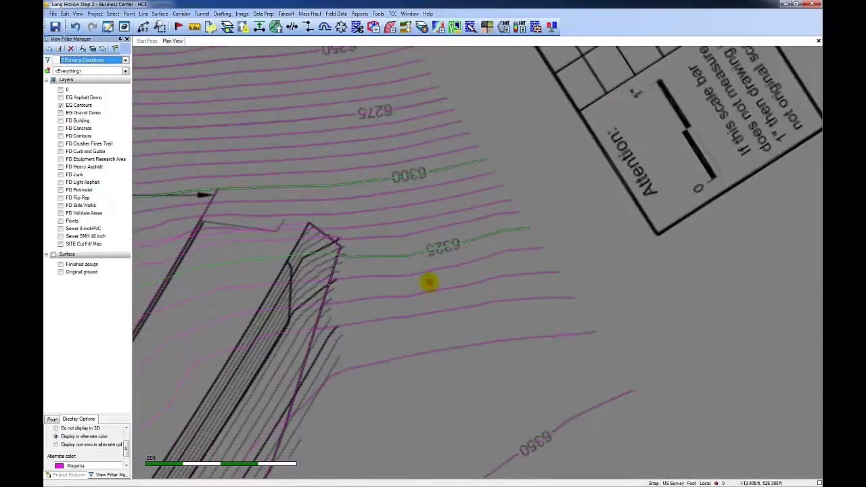
click(276, 26)
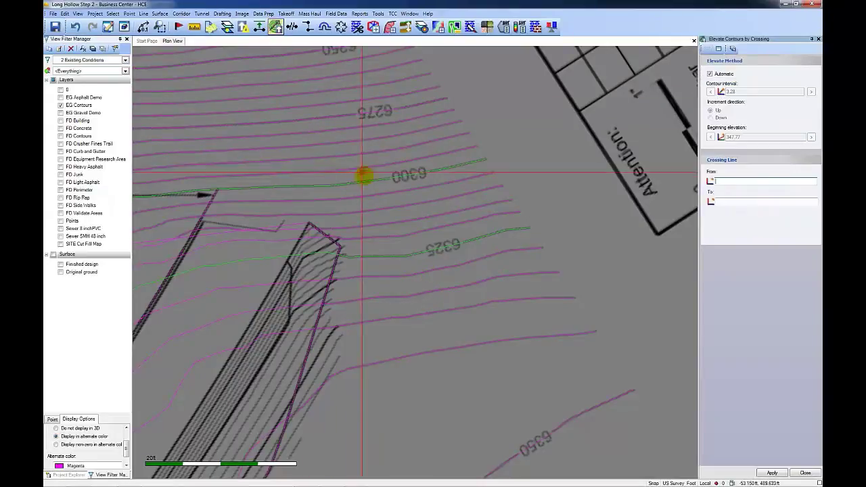
click(367, 175)
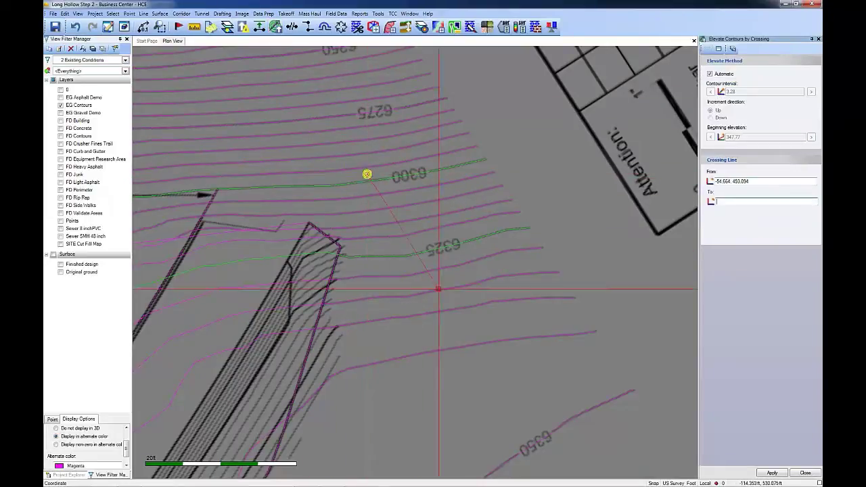
click(549, 453)
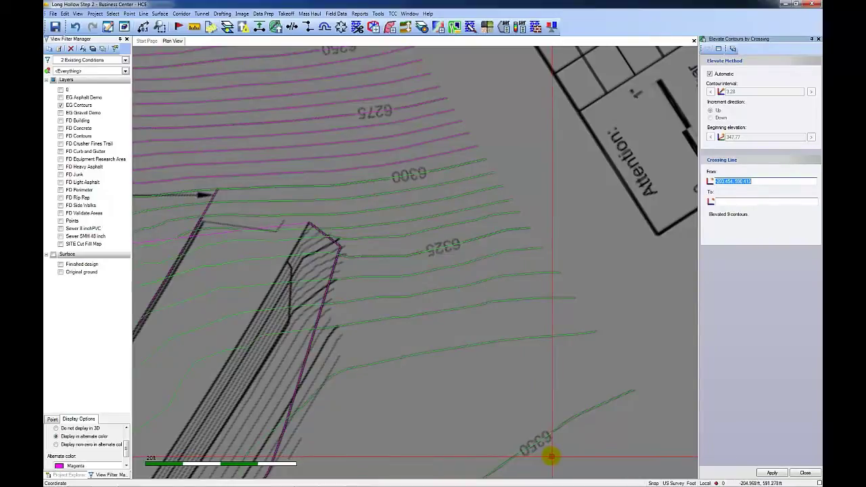
key(Escape)
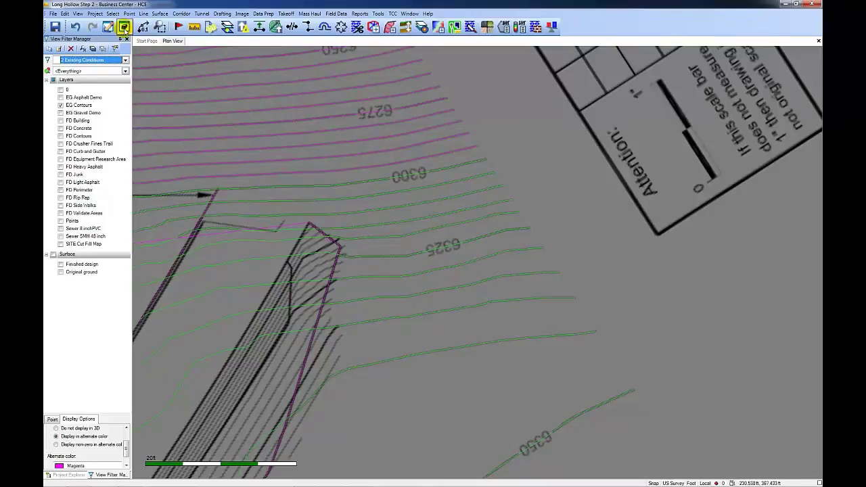
- Open a 3D view and orbit it to inspect the elevated contours from the side
click(125, 28)
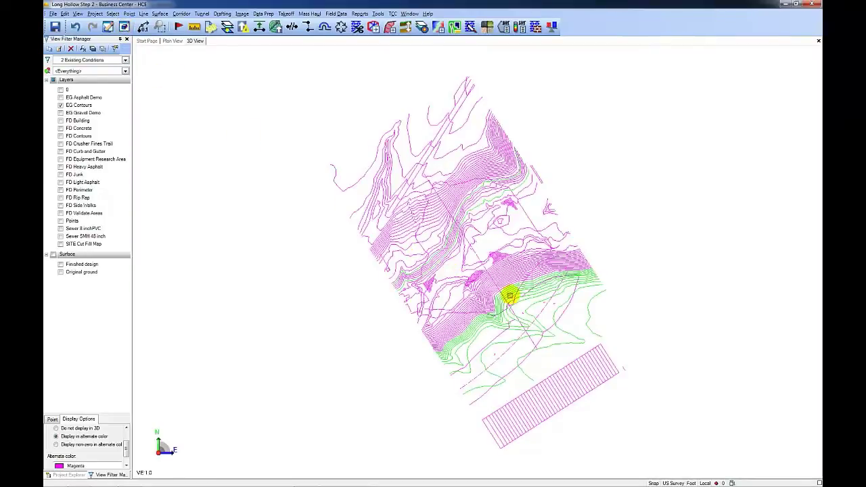
drag(513, 295, 671, 224)
scroll(671, 224, up, 2)
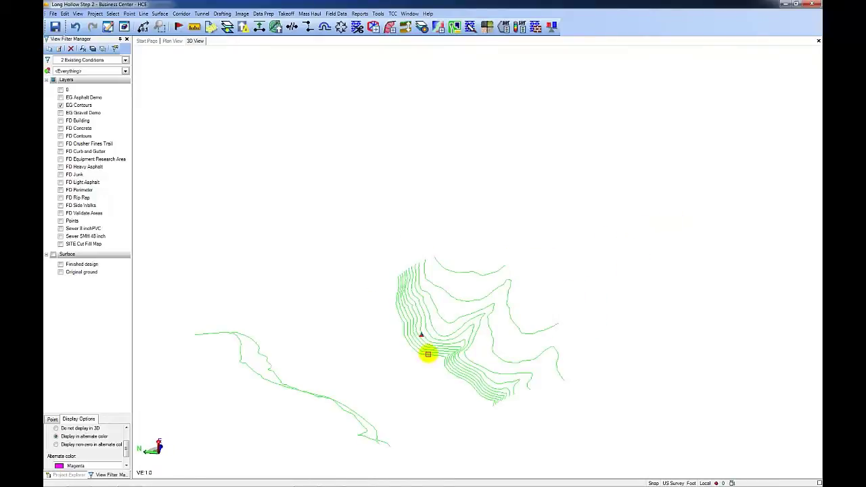
middle_drag(428, 354, 559, 253)
scroll(561, 254, up, 2)
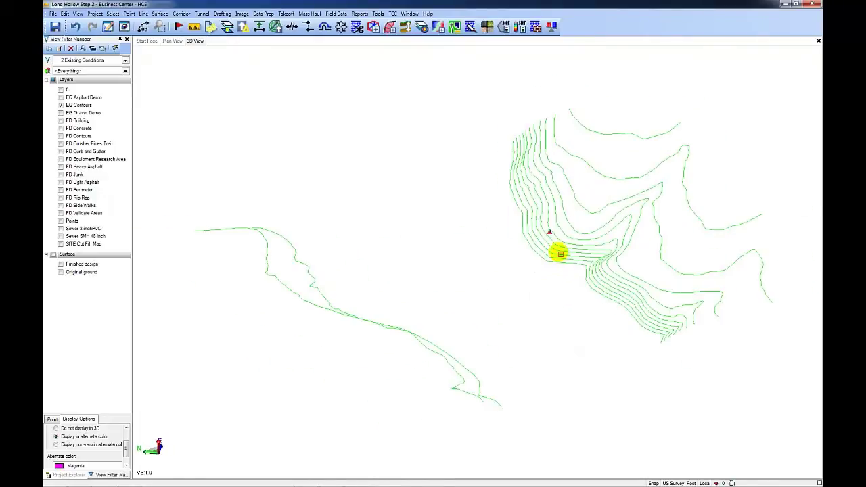
scroll(561, 254, up, 1)
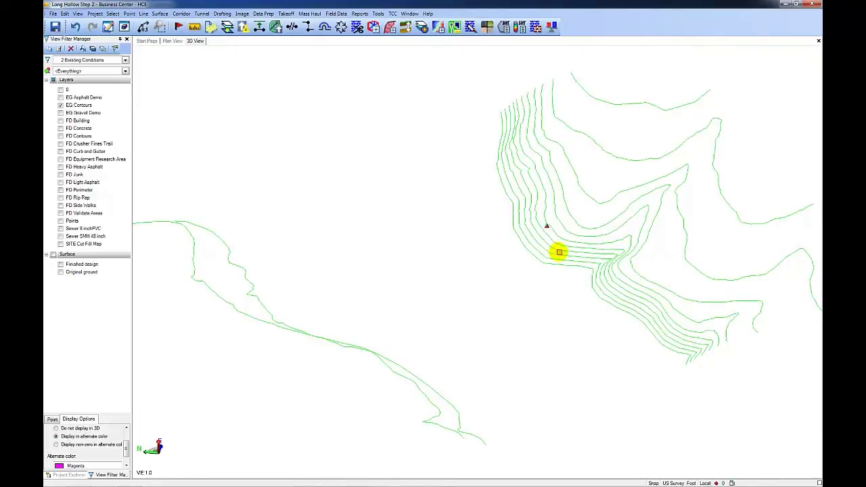
- Place the 3D view side by side with the plan view and select a contour in 3D to locate it in plan
right_click(194, 42)
click(211, 69)
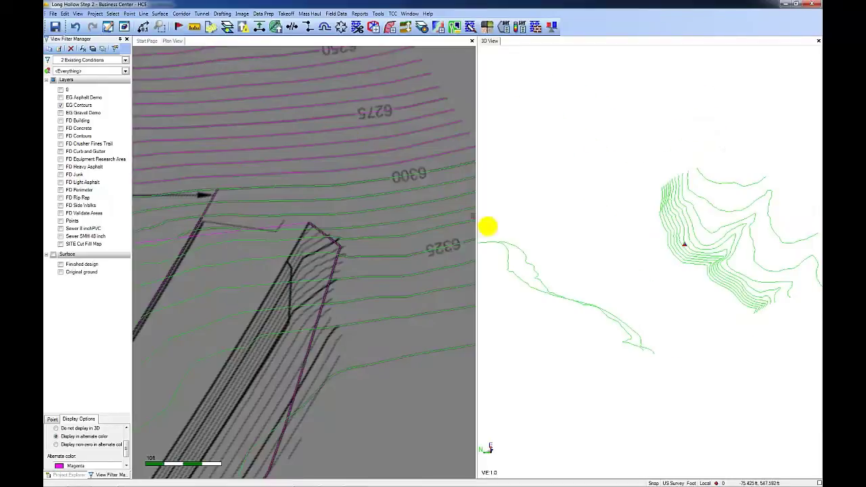
middle_drag(488, 226, 715, 233)
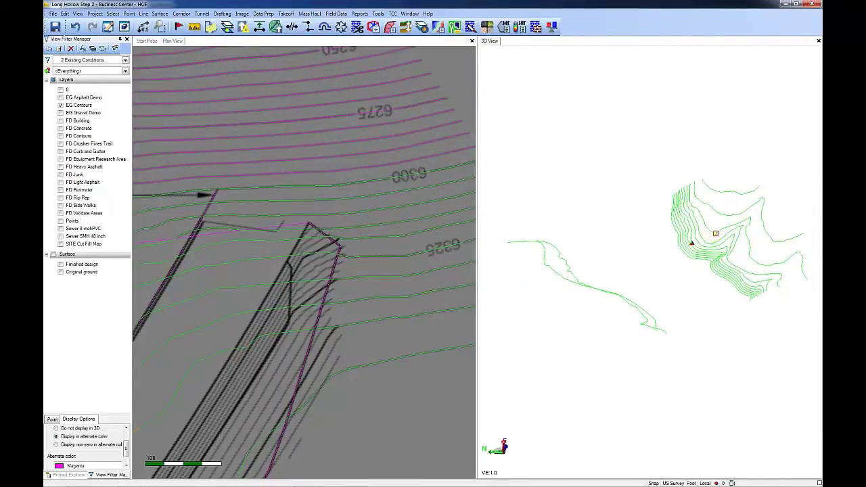
click(712, 243)
click(710, 243)
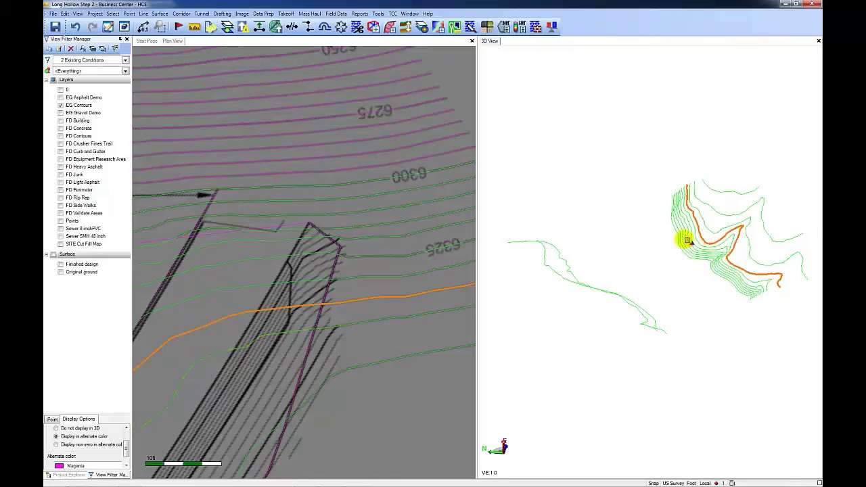
click(687, 240)
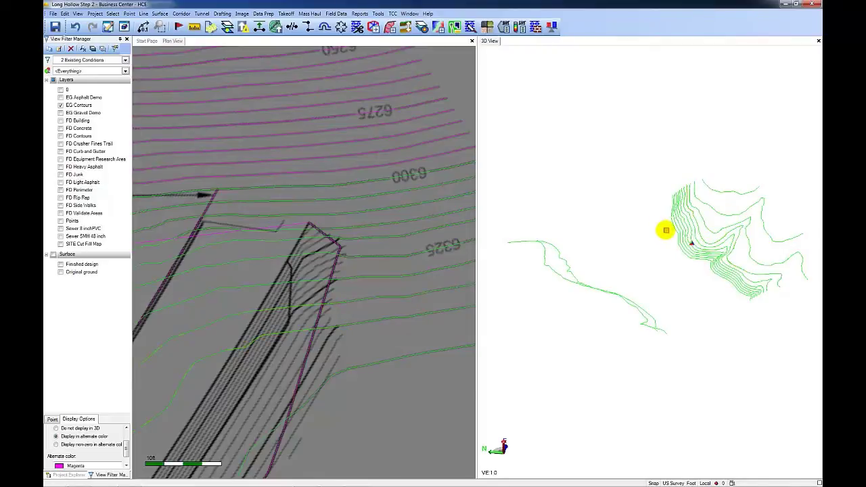
- Elevate the remaining hillside contours by crossing, with an automatic crossing line from below the 6300 contour to beyond the 6225 contour
click(275, 26)
scroll(329, 147, down, 2)
middle_drag(325, 144, 271, 265)
click(280, 280)
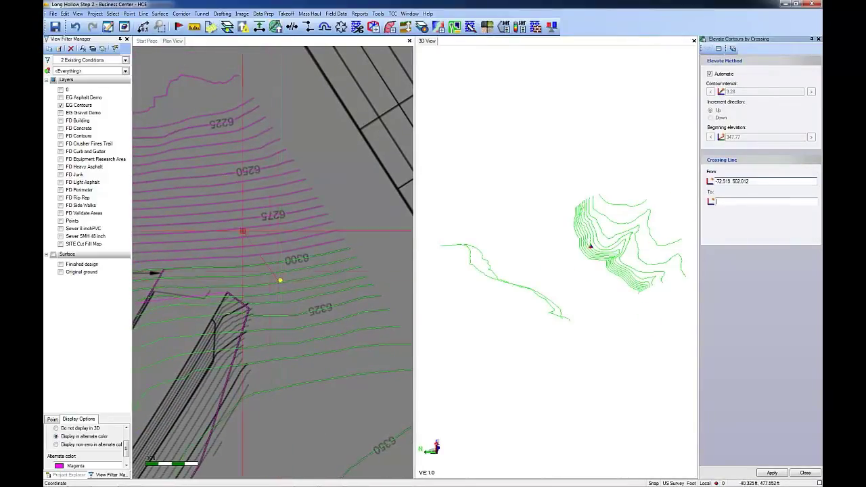
click(178, 111)
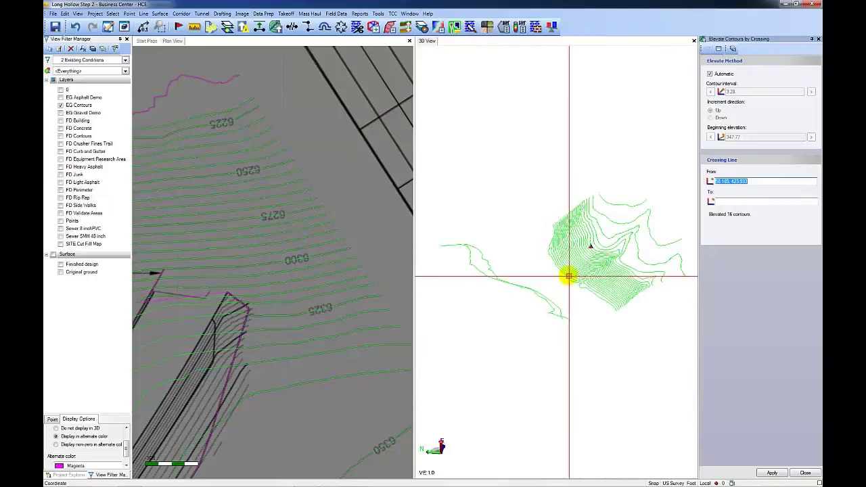
- Elevate the magenta contours on the hillside beside the GEI title block with one long automatic crossing line
mouse_move(568, 277)
mouse_down()
mouse_move(553, 273)
mouse_move(571, 270)
mouse_up()
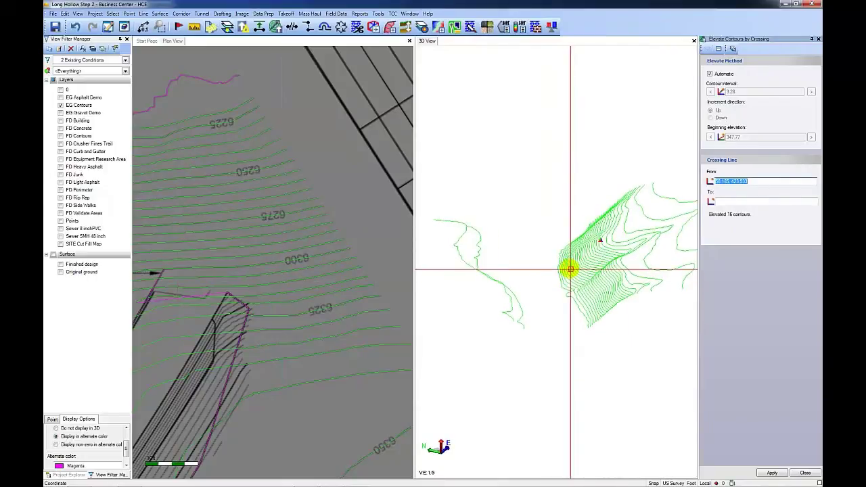
scroll(244, 215, down, 4)
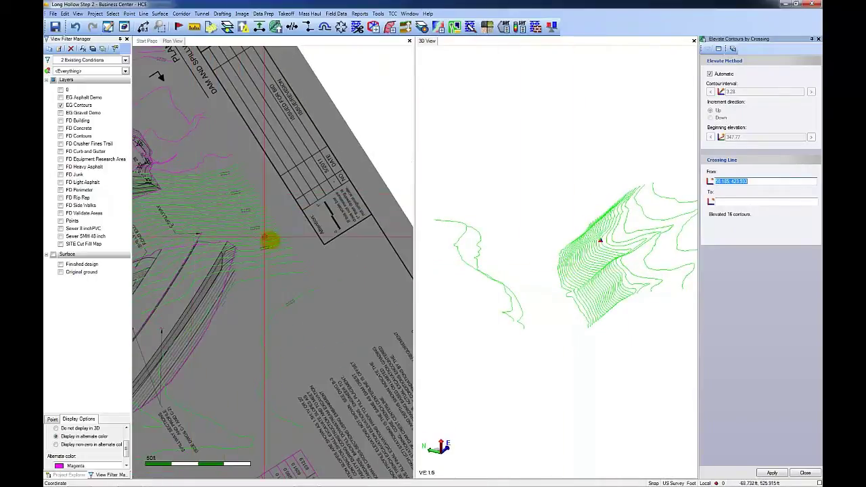
middle_drag(177, 184, 411, 376)
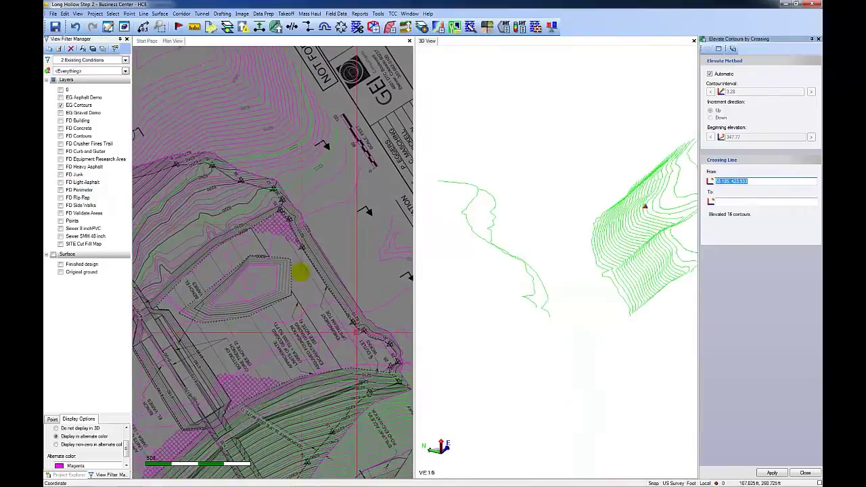
click(305, 186)
click(149, 54)
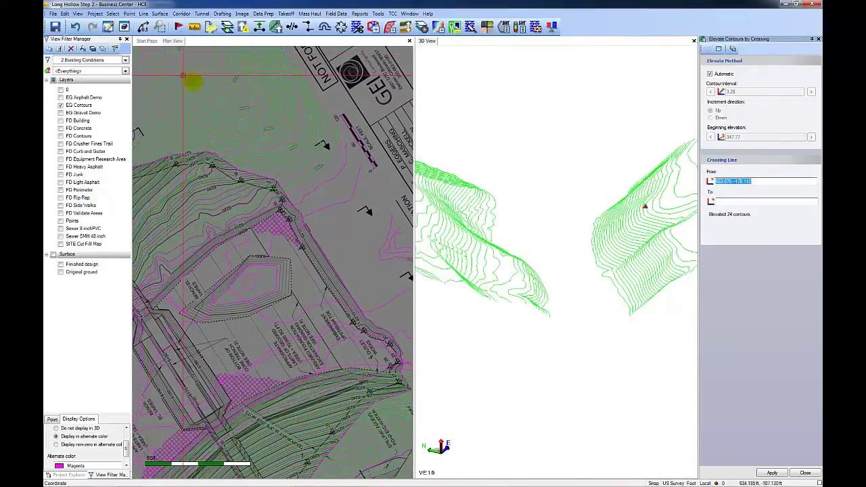
- Elevate the leftover valley contours near the upstream toe and around the core trench with short automatic crossing lines
drag(507, 258, 487, 257)
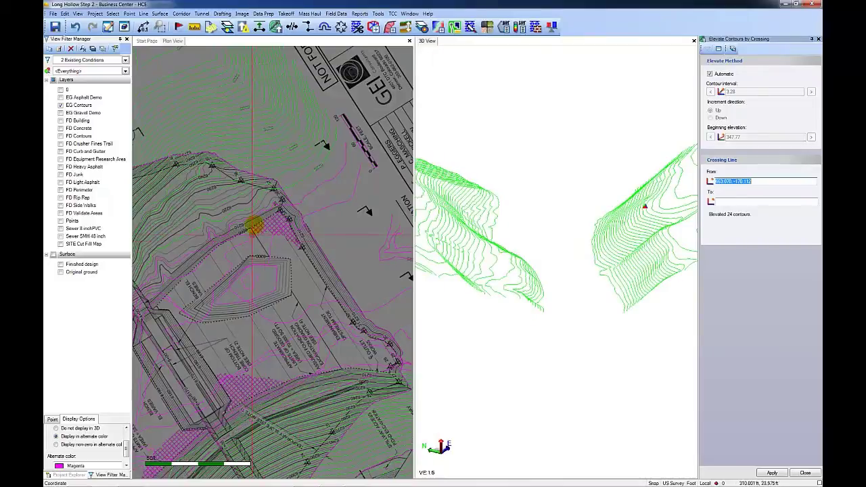
click(299, 166)
click(329, 218)
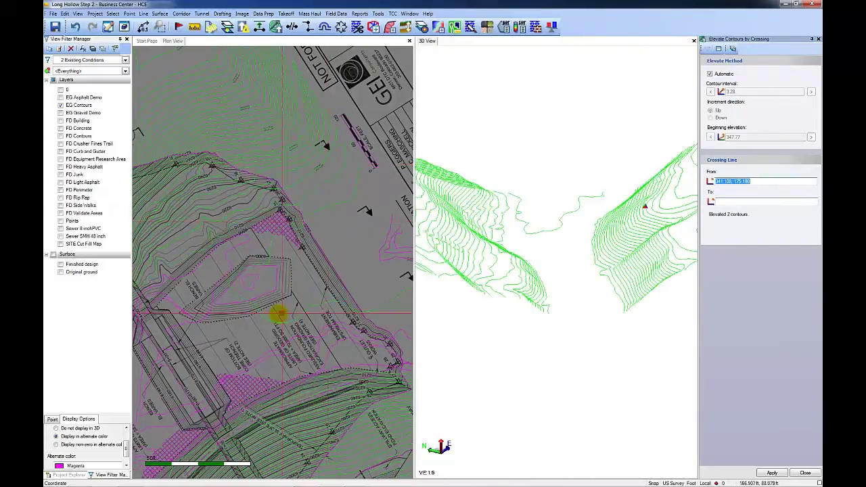
middle_drag(280, 314, 331, 189)
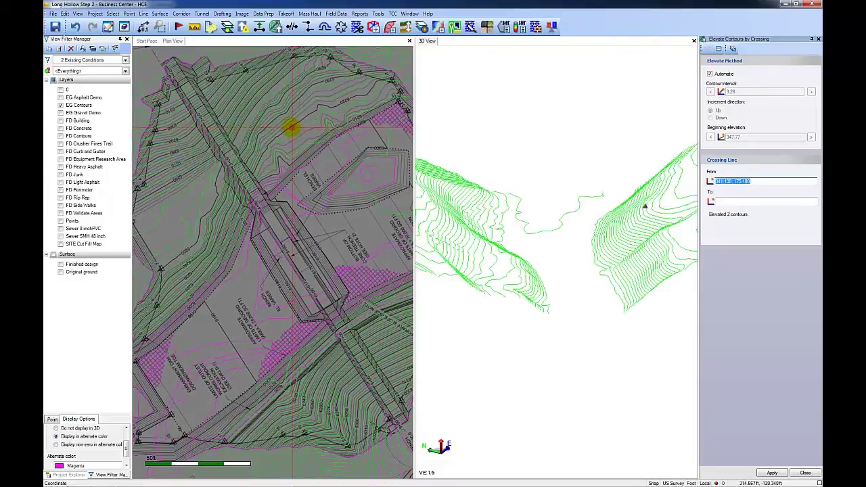
click(306, 177)
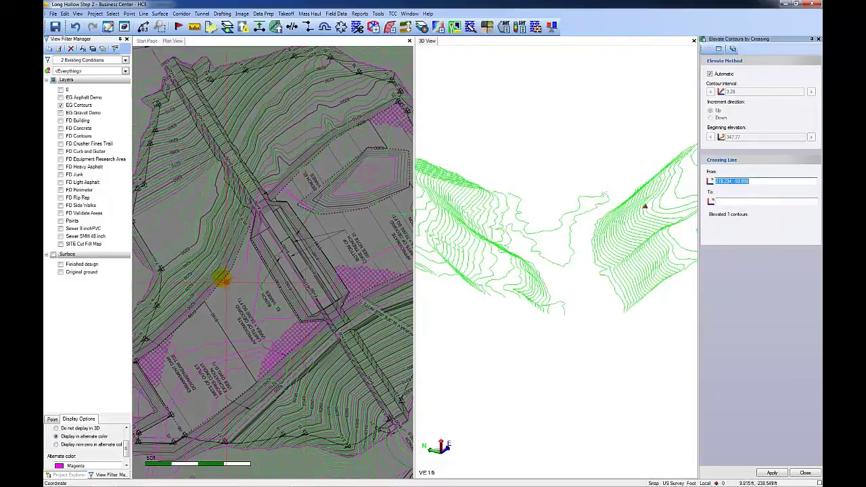
click(227, 250)
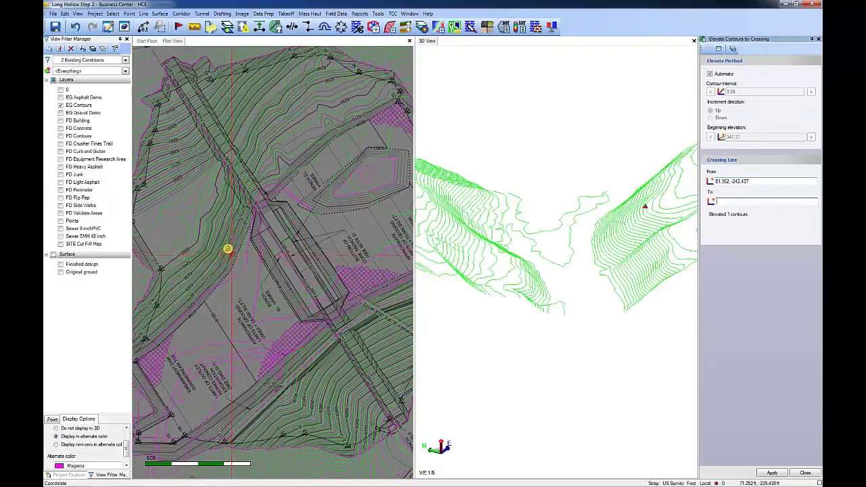
click(246, 281)
- Elevate the remaining contours around the embankment dam's downstream toe with automatic crossing lines
middle_drag(236, 367, 294, 232)
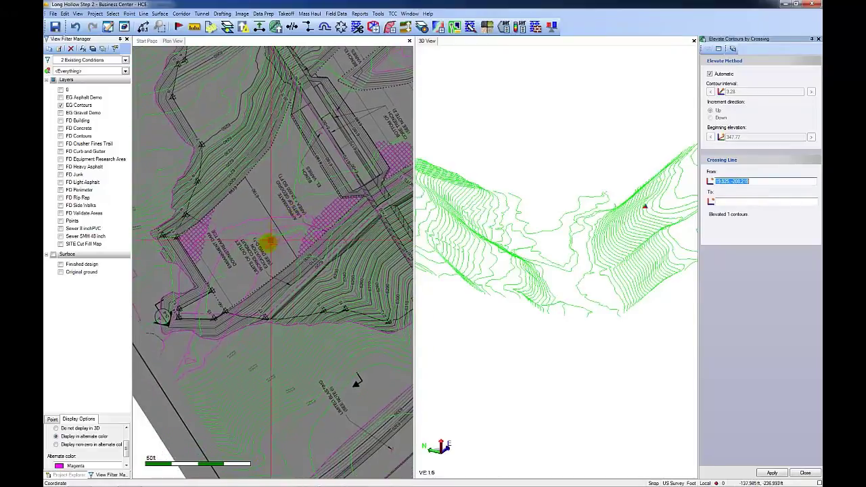
click(234, 354)
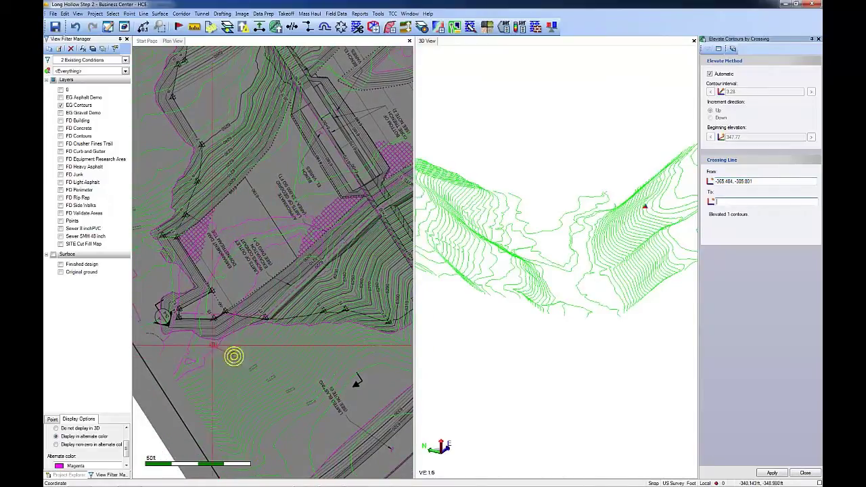
click(212, 193)
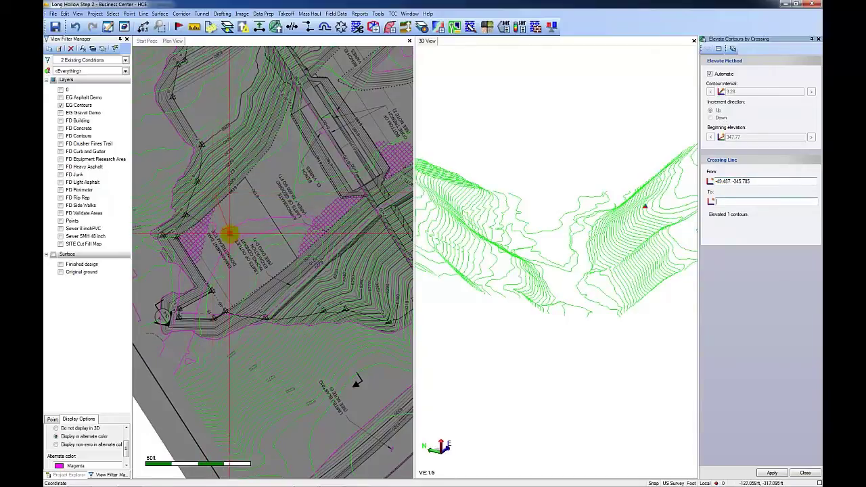
click(231, 235)
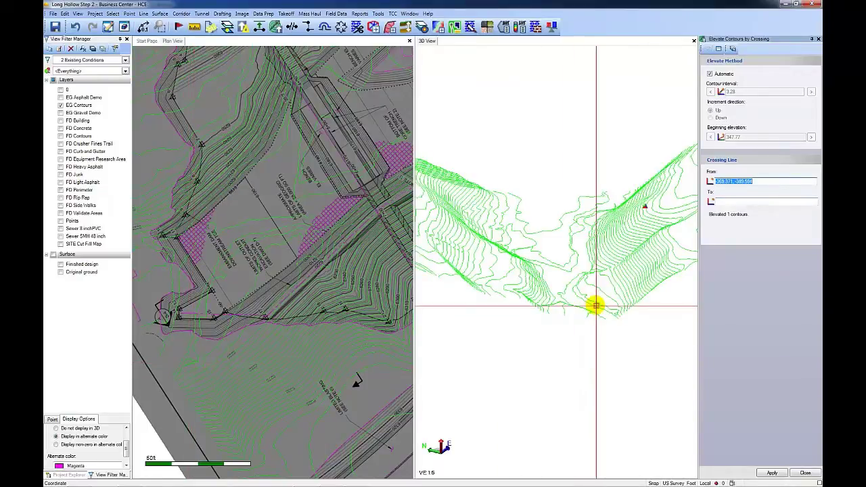
- End contour elevating and delete the magenta unelevated linework lying far below the green contours in the 3D view
mouse_move(598, 304)
middle_down()
mouse_move(559, 304)
mouse_move(593, 305)
middle_up()
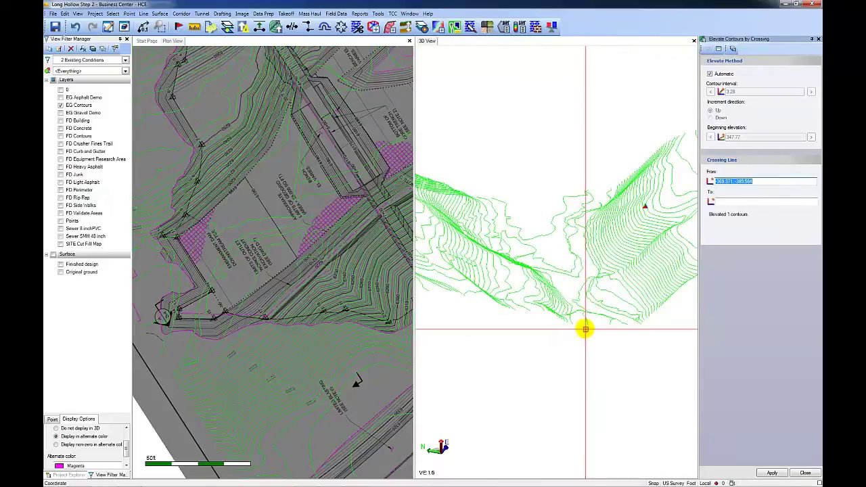
scroll(586, 328, down, 3)
scroll(586, 328, down, 4)
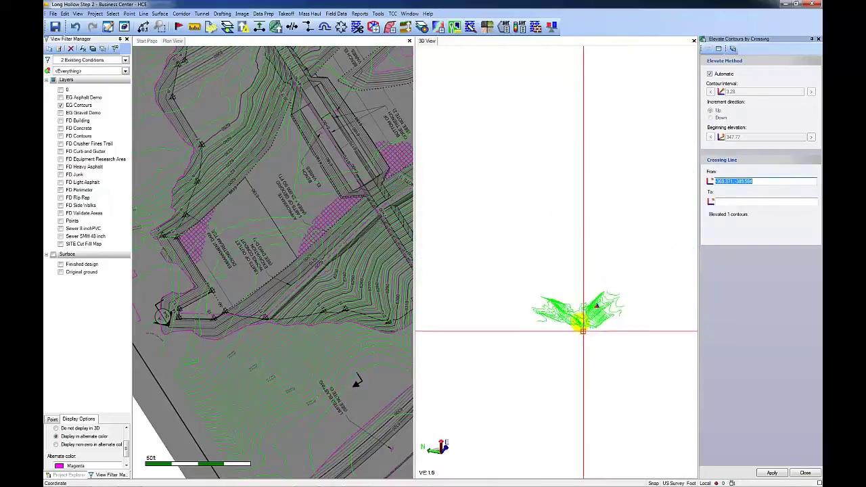
middle_drag(567, 321, 528, 112)
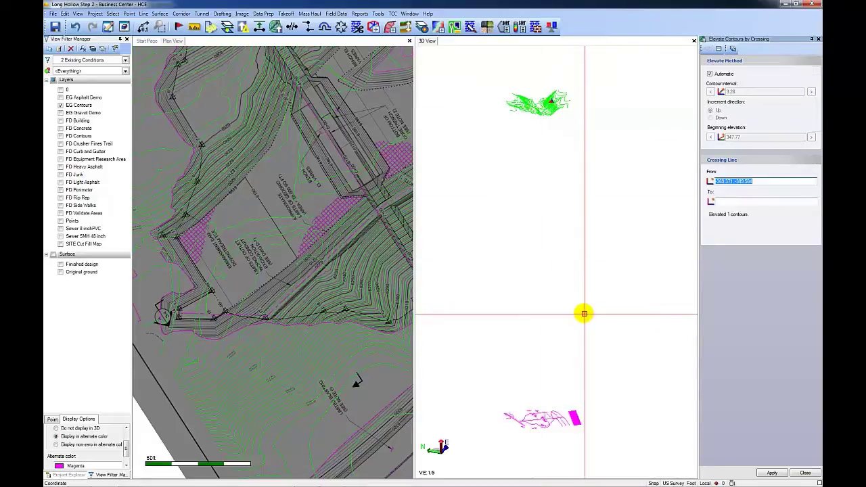
key(Escape)
drag(573, 378, 712, 446)
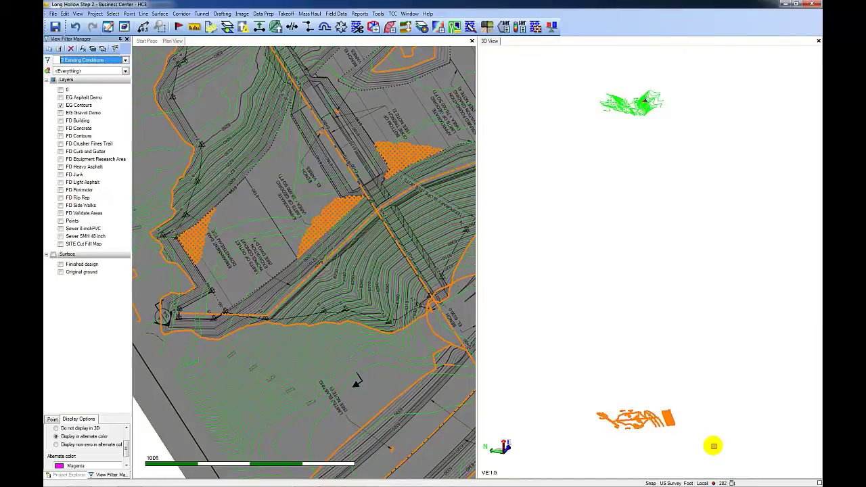
key(Delete)
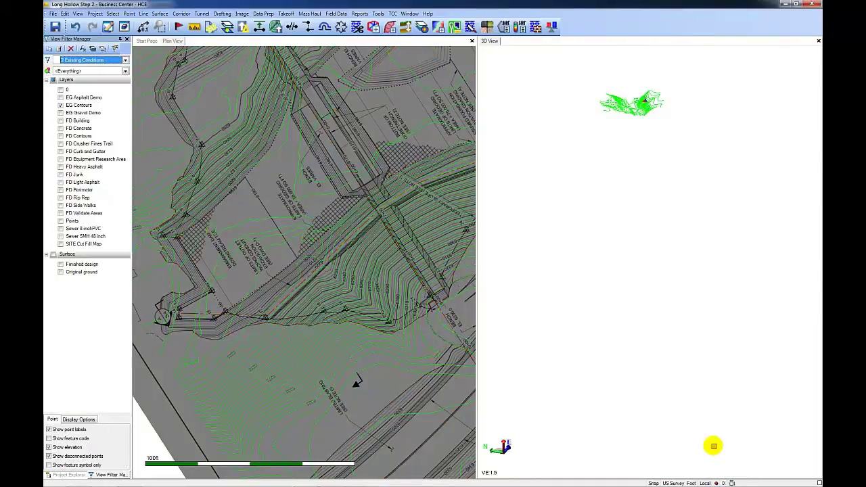
key(z)
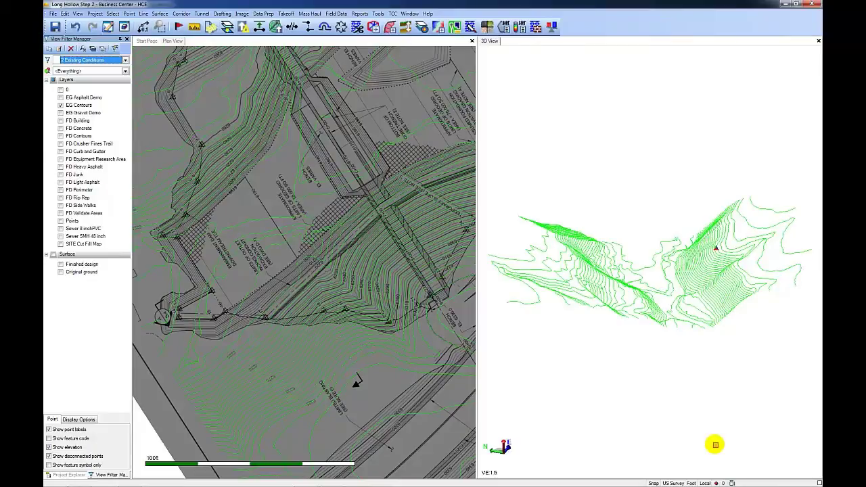
- Close the 3D view and apply the 3 Proposed view filter to the plan
click(819, 41)
click(116, 60)
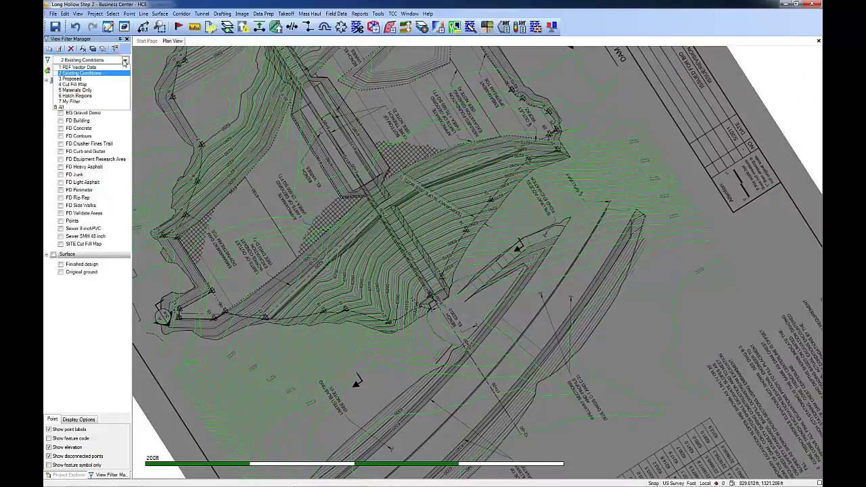
click(113, 80)
scroll(224, 190, down, 2)
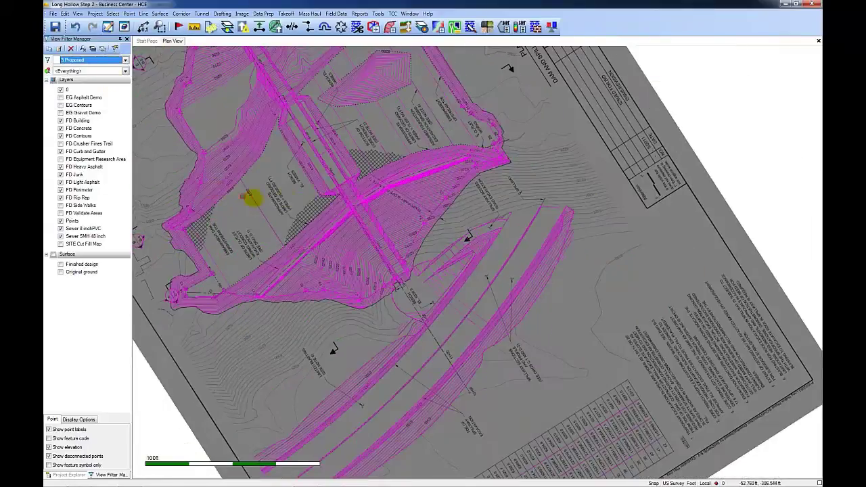
scroll(238, 210, up, 6)
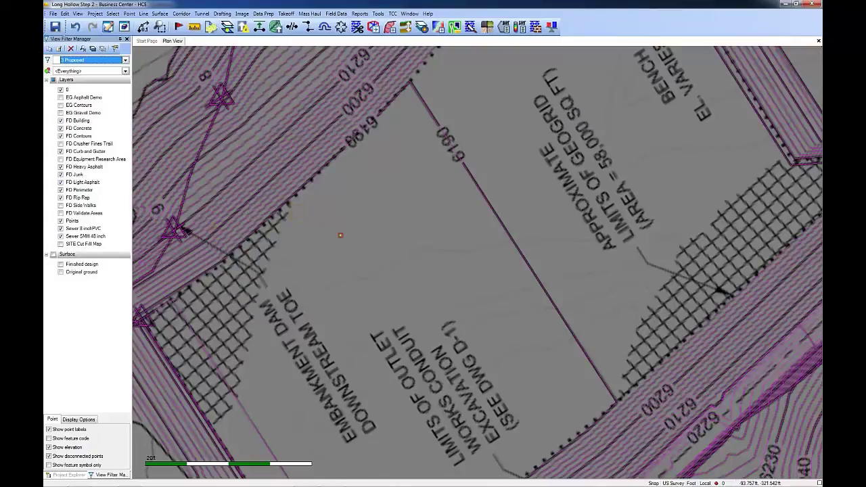
drag(341, 234, 269, 170)
scroll(284, 186, down, 4)
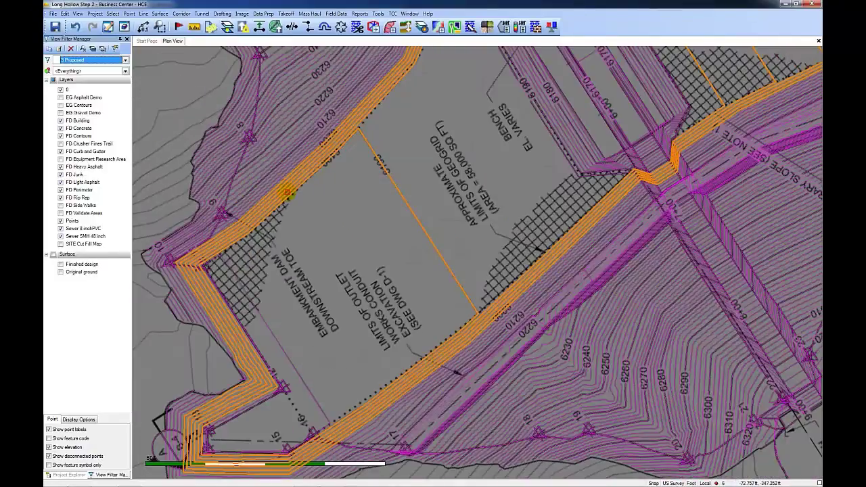
scroll(287, 193, up, 1)
key(Escape)
- Delete the triangular point symbols 7, 8 and 9 and the line connecting them along the excavation's edge
scroll(312, 223, up, 2)
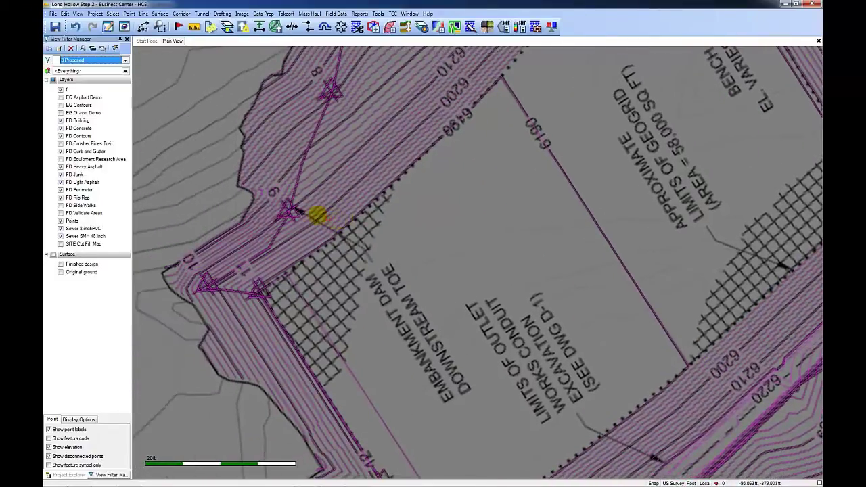
scroll(301, 211, up, 3)
drag(272, 164, 360, 245)
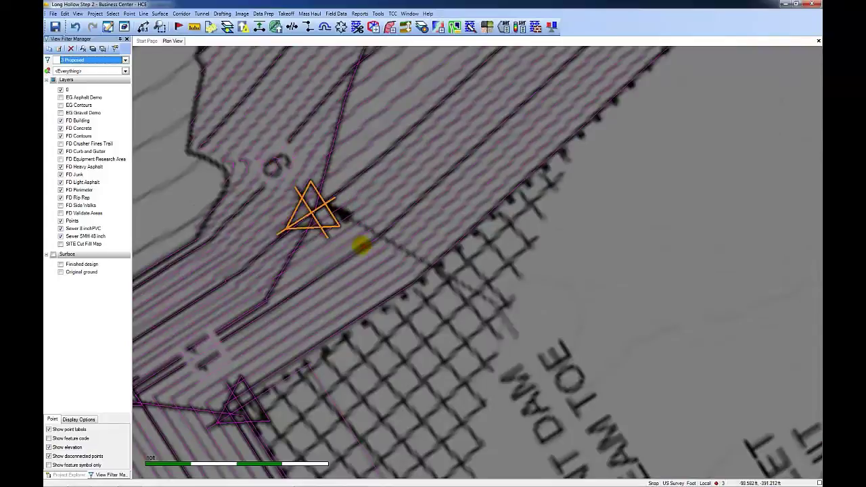
scroll(381, 196, down, 3)
middle_drag(383, 142, 377, 269)
scroll(377, 269, up, 1)
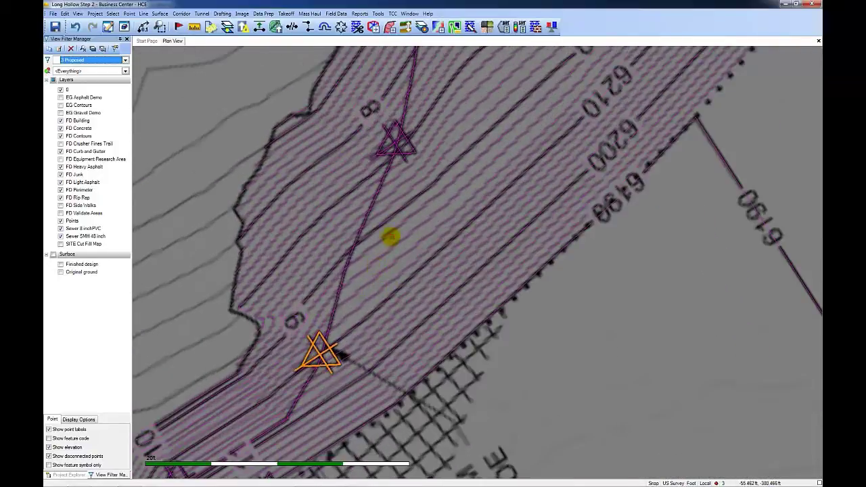
drag(364, 114, 446, 190)
scroll(385, 189, up, 4)
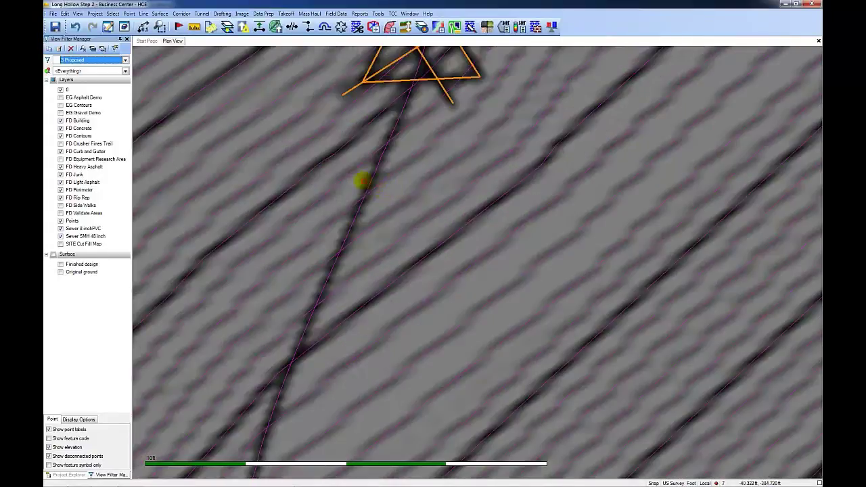
click(377, 169)
scroll(424, 198, down, 3)
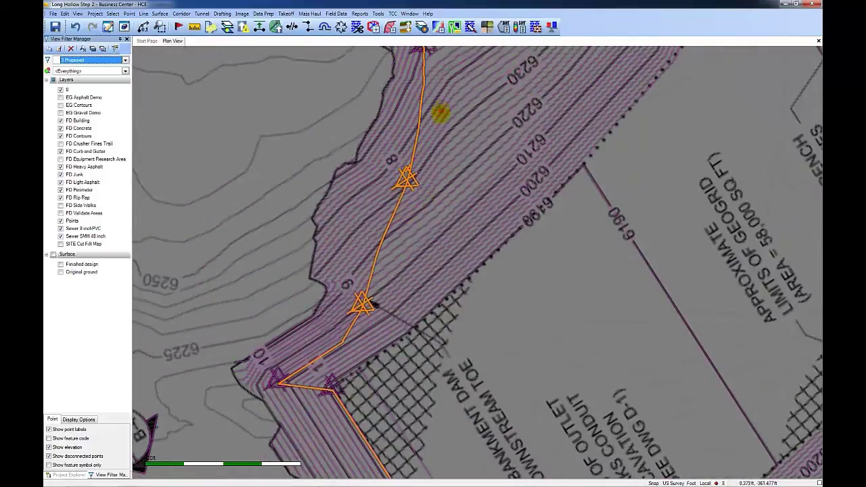
middle_drag(441, 113, 437, 194)
drag(399, 122, 455, 177)
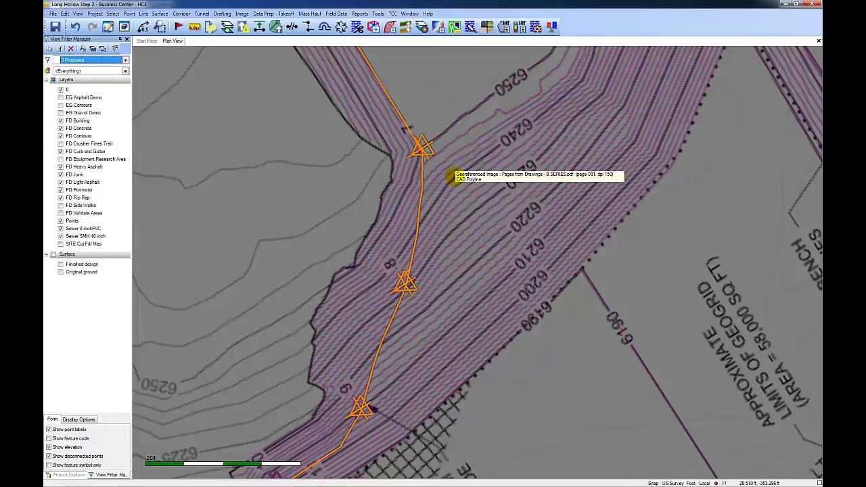
key(Escape)
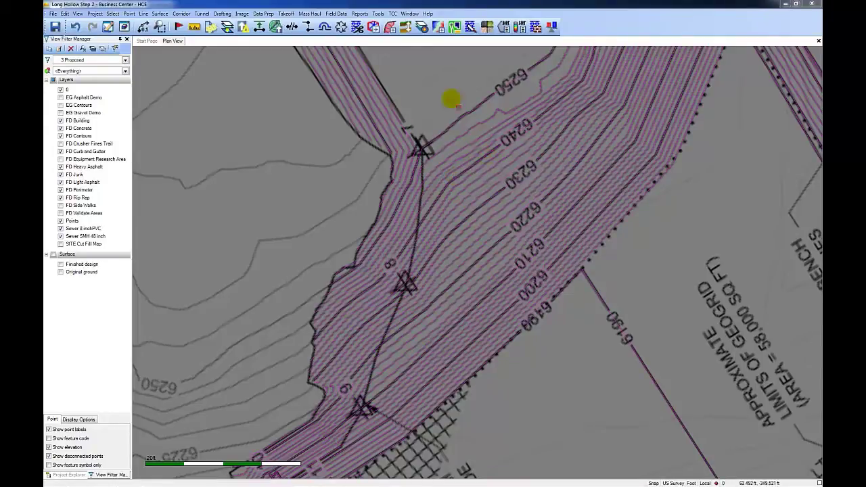
- Set the elevation of the proposed contour labelled 6310 to 6310 ft with Set Line Elevation
scroll(451, 101, down, 3)
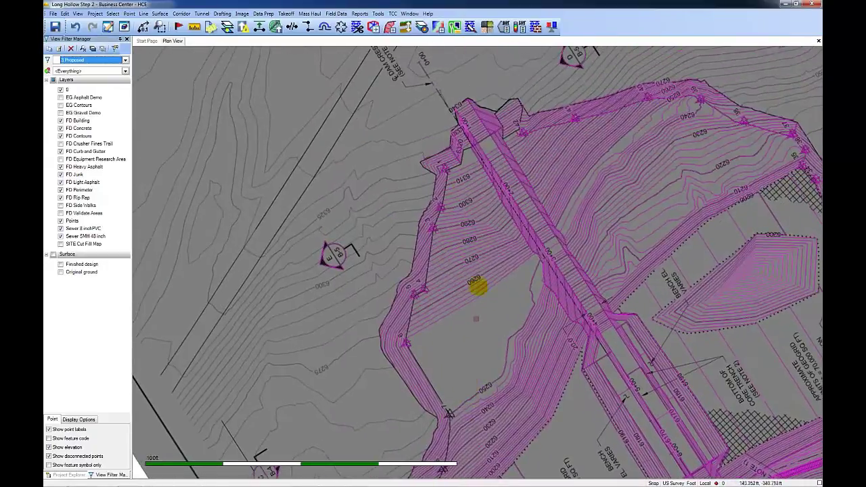
scroll(472, 178, up, 3)
click(449, 170)
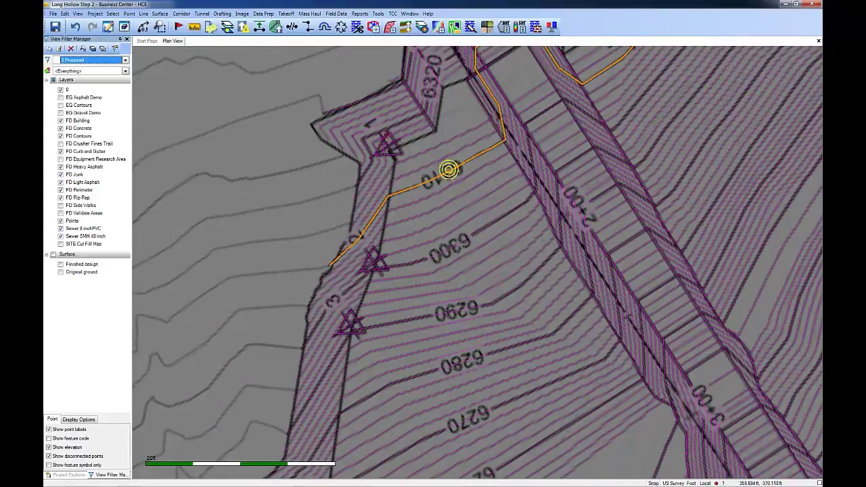
click(259, 27)
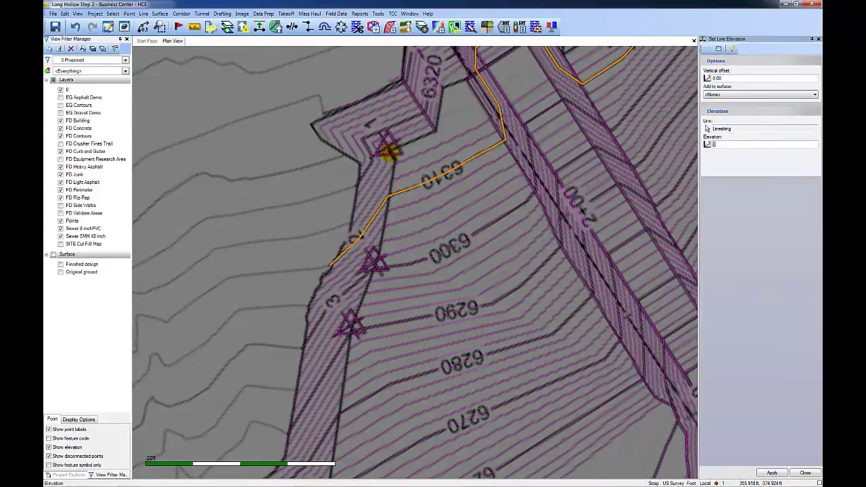
text(6310)
key(Return)
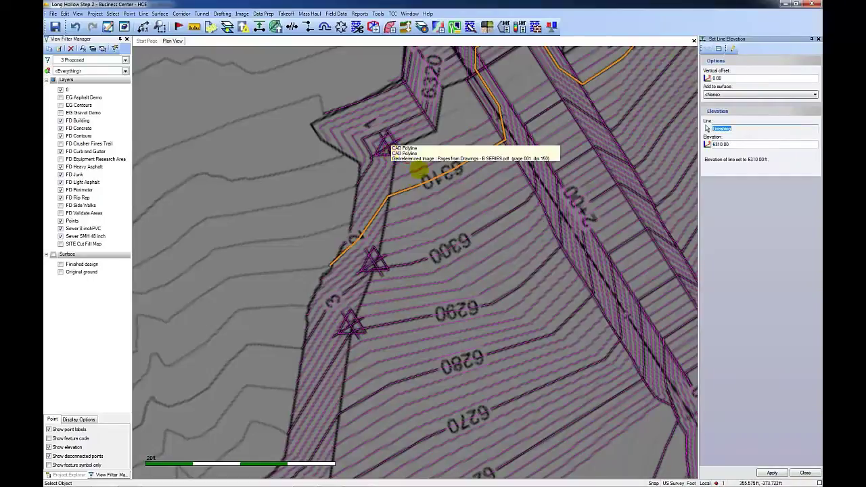
- Set the elevation of the proposed contour labelled 6300 to 6300 ft and end Set Line Elevation
click(458, 240)
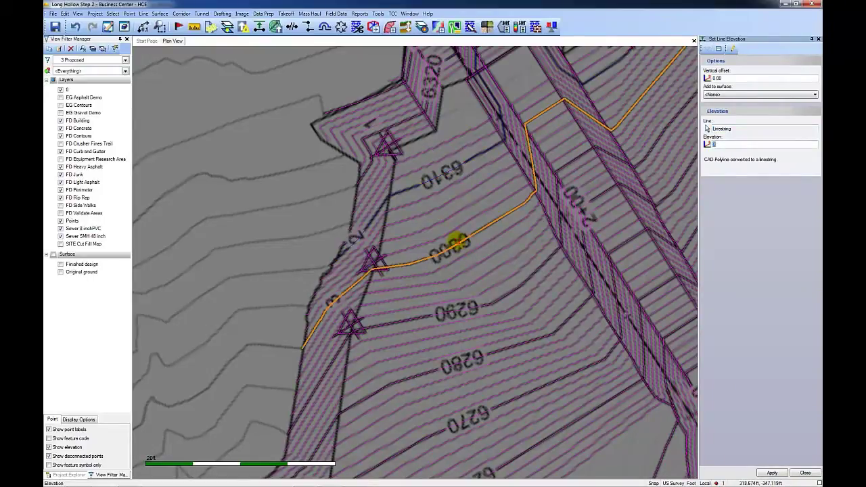
key(Return)
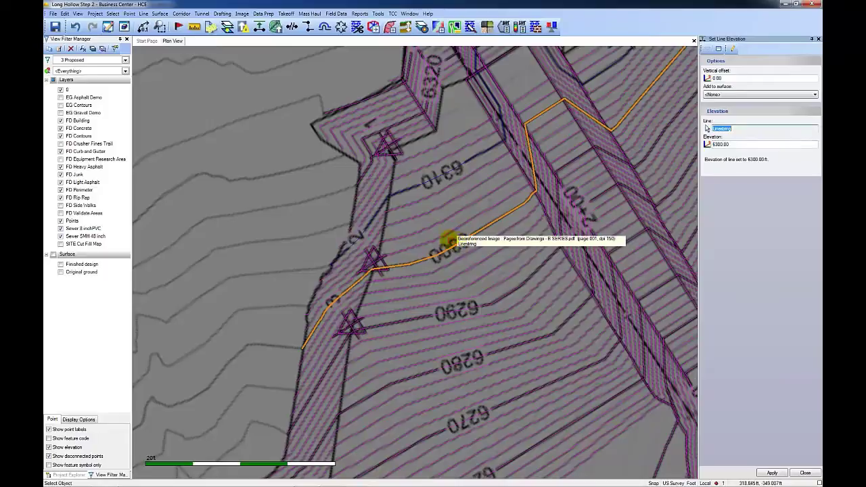
key(Escape)
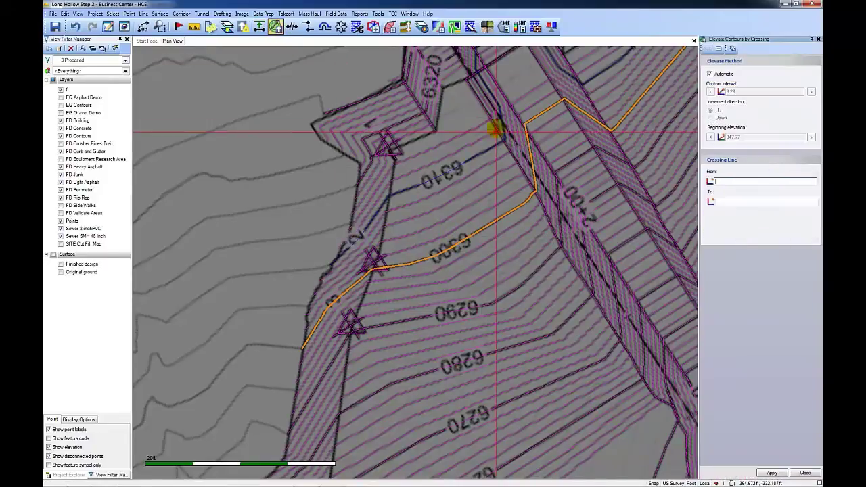
- Elevate the proposed contours by crossing, using the automatic method, from the 6300 contour through 6310 and upslope to the 6340 label
middle_drag(498, 131, 462, 278)
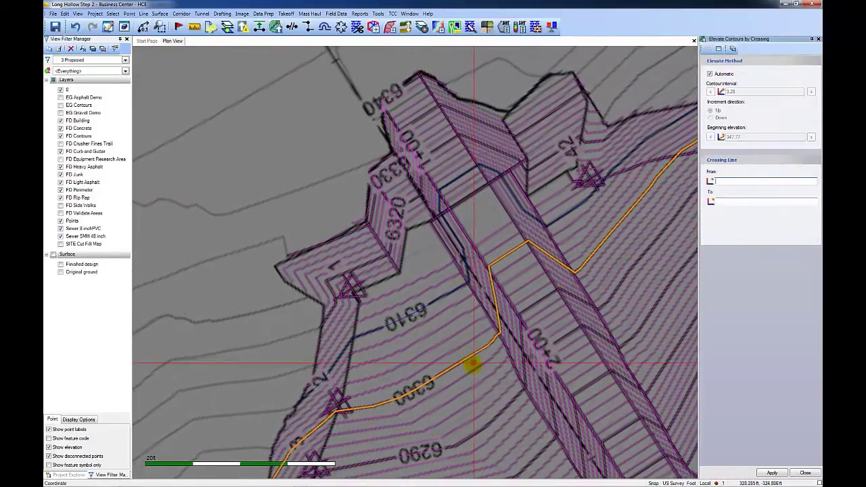
click(471, 362)
click(426, 264)
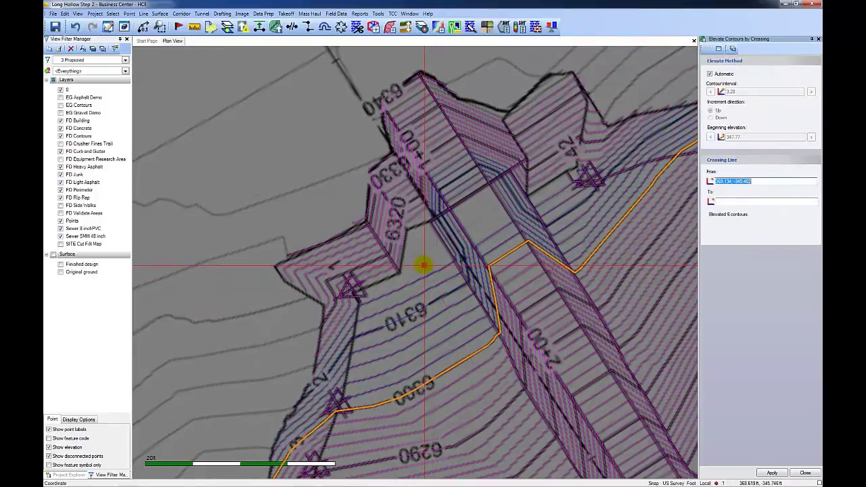
click(388, 88)
- Elevate the proposed contours downslope from 6300 through 6290, 6280 and 6270 to just past 6260 with crossing lines
middle_drag(518, 309, 407, 182)
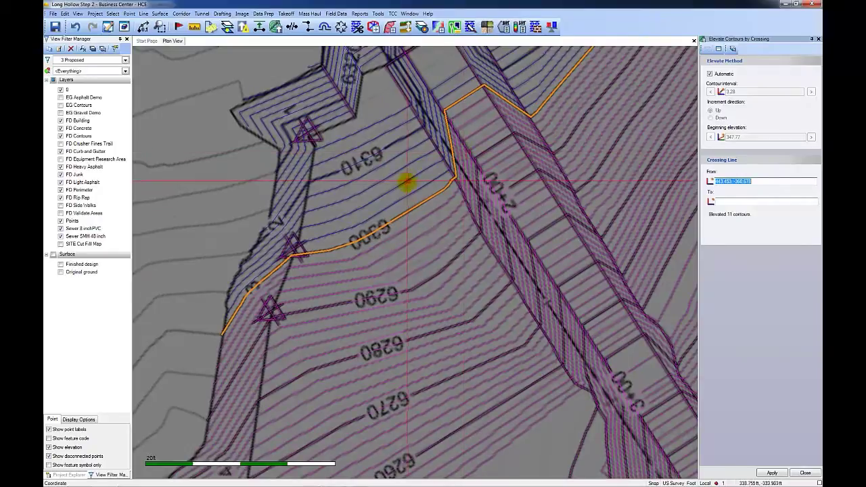
click(552, 445)
scroll(549, 448, down, 1)
middle_drag(546, 445, 466, 120)
click(326, 183)
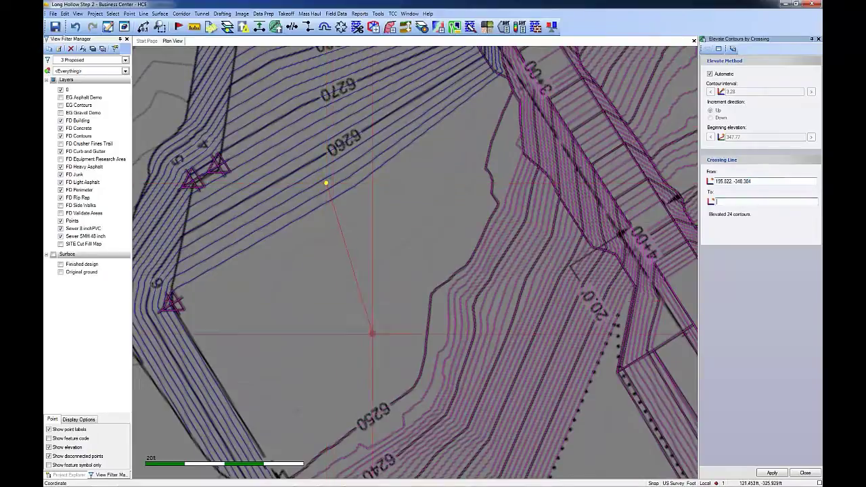
- Elevate the contours from 6250 down through 6240, 6230, 6220, 6210 and 6200 past the 6199 label with crossing lines
click(417, 409)
middle_drag(418, 408, 345, 228)
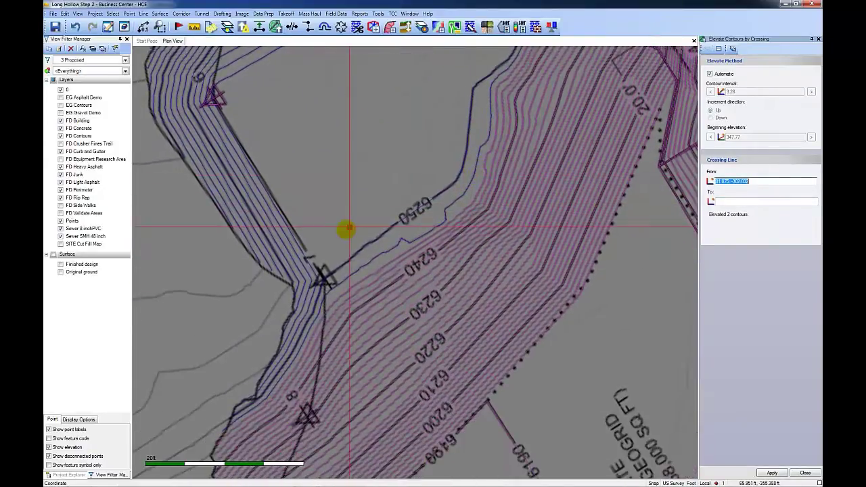
click(466, 469)
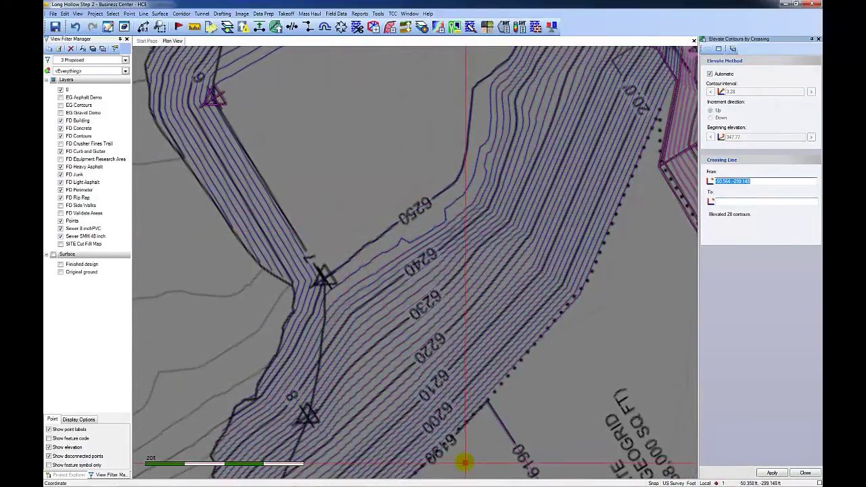
- Elevate the leftover magenta contours along the excavation edge between points 10 and 14 with crossing lines
middle_drag(470, 464, 517, 72)
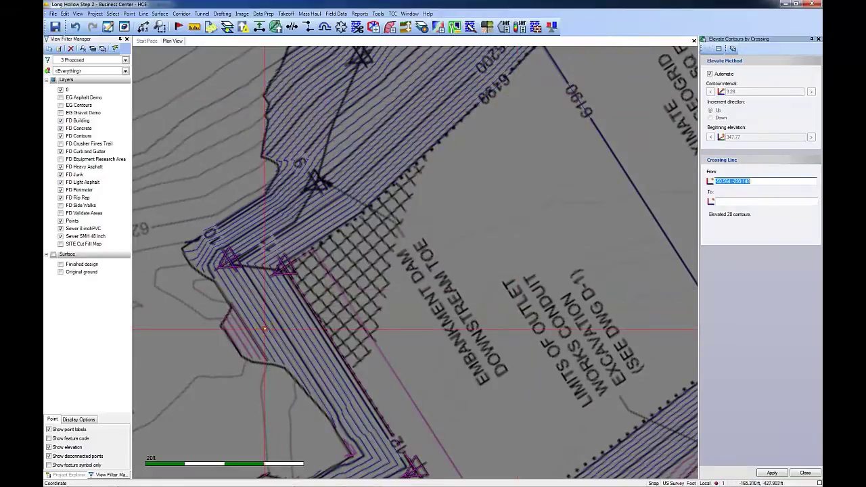
click(219, 350)
scroll(222, 350, down, 2)
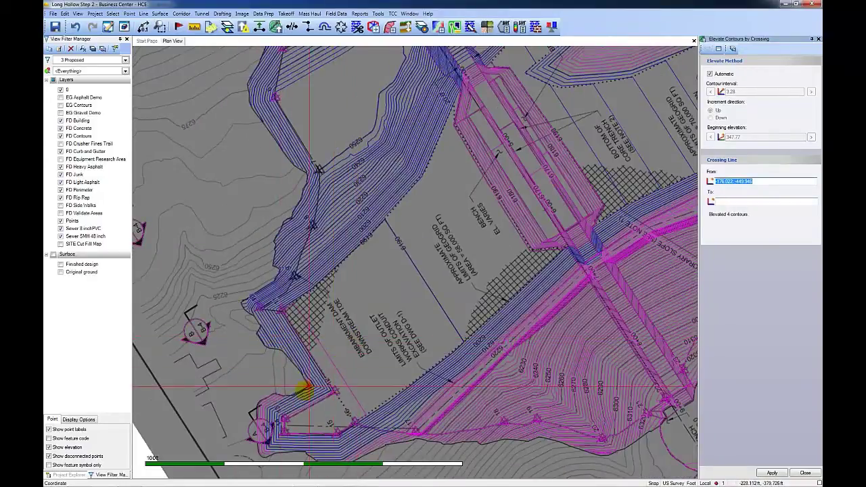
scroll(305, 390, up, 4)
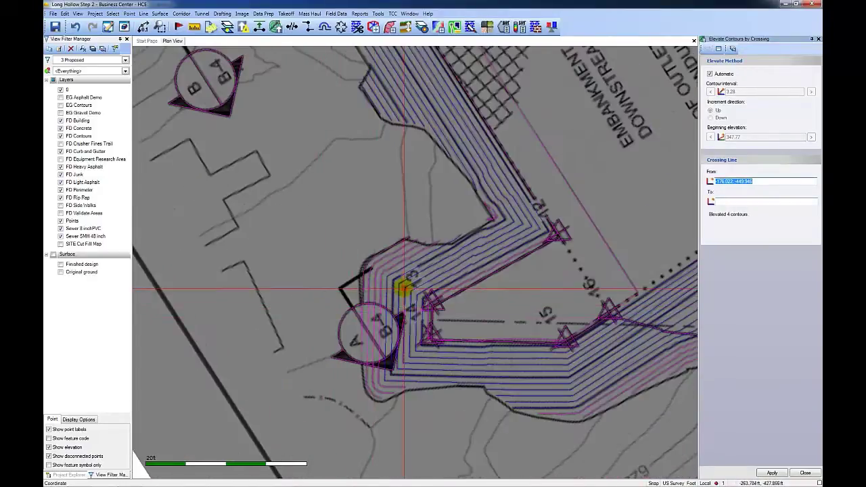
click(402, 288)
- Elevate the remaining unelevated contours along the excavation edge between points 16 and 17 with a crossing line
scroll(340, 277, down, 2)
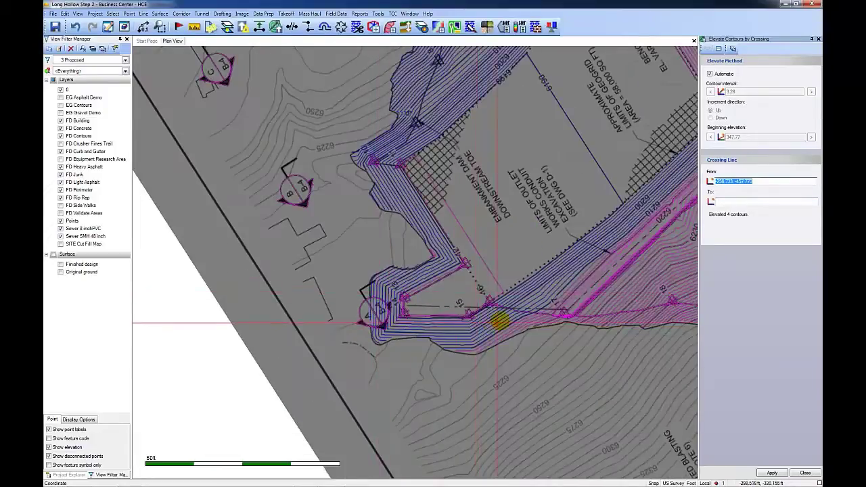
scroll(504, 325, up, 3)
click(493, 316)
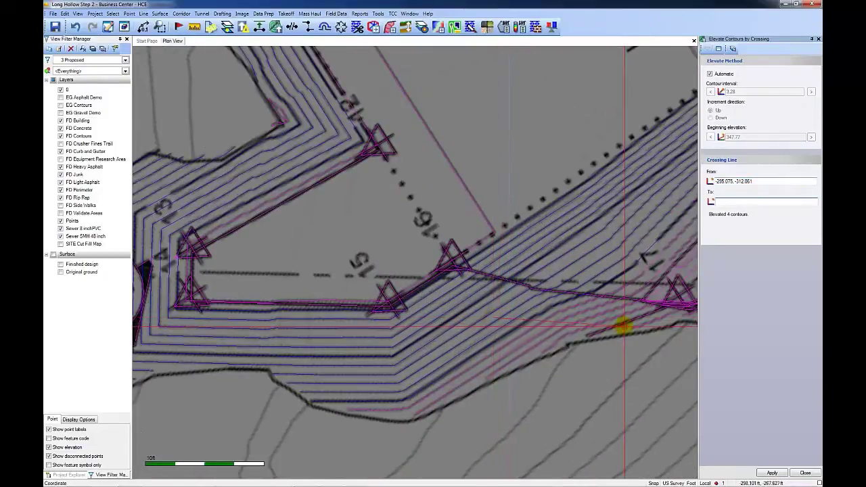
click(624, 327)
- Elevate the nested contours of the closed area labelled 6200 by crossing them from the outer edge to the centre
scroll(426, 400, down, 8)
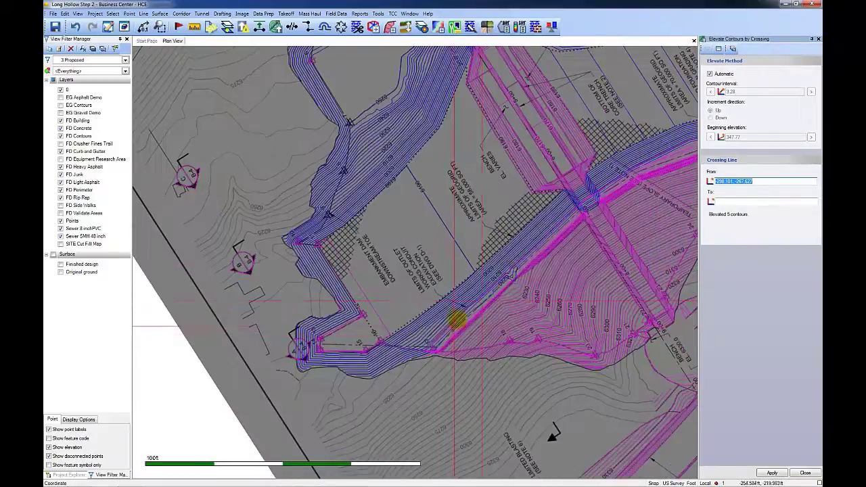
scroll(541, 227, up, 5)
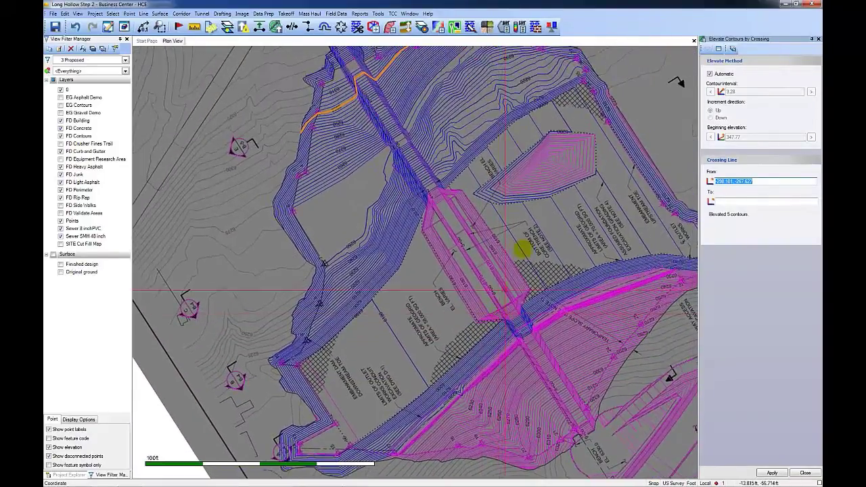
click(539, 202)
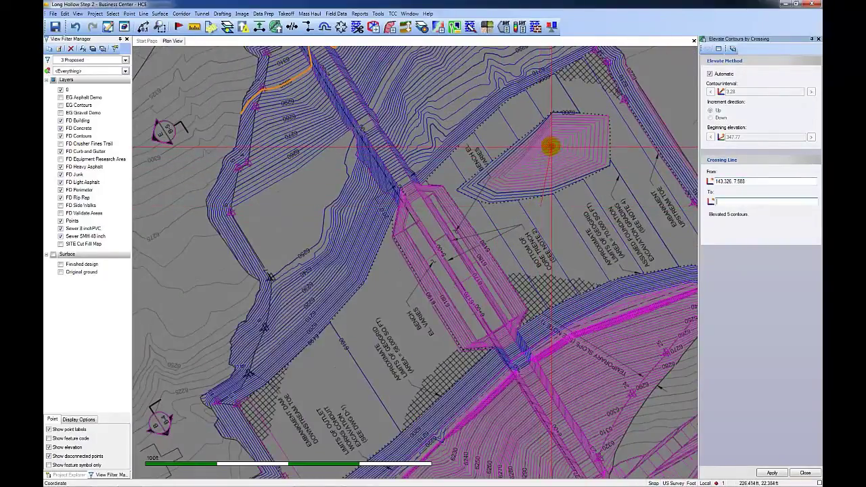
click(551, 146)
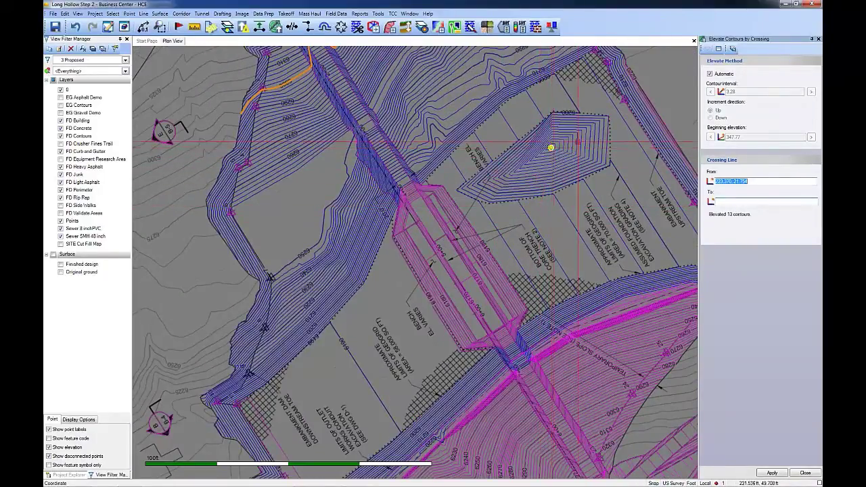
- Elevate the core trench contours with a crossing line running from station 4+00 towards station 5+00
click(675, 128)
scroll(400, 188, up, 3)
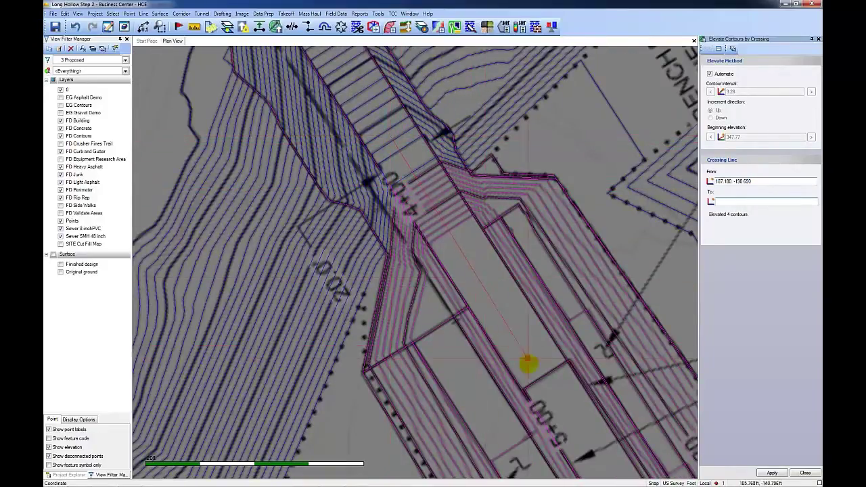
click(529, 364)
scroll(529, 338, down, 5)
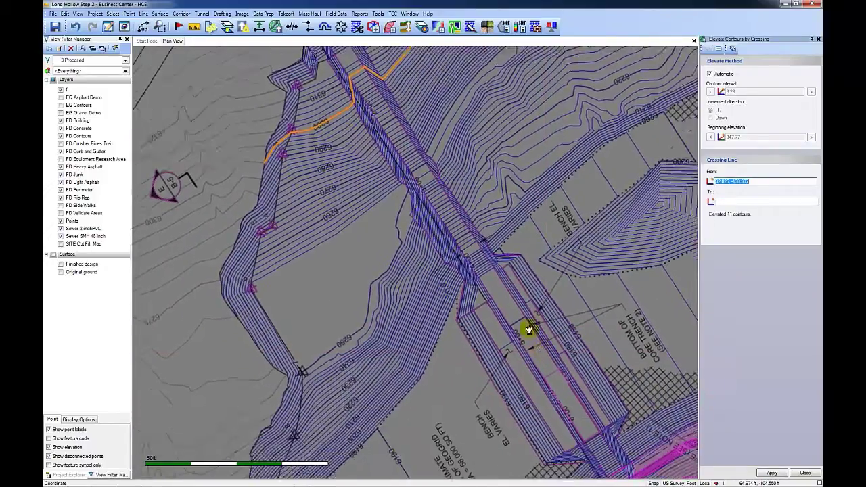
- Elevate the temporary slope contours from 6220 through 6240 and on to the 6290 label near point 24 with crossing lines
mouse_move(529, 330)
middle_down()
mouse_move(397, 106)
mouse_move(504, 244)
middle_up()
middle_drag(571, 198, 421, 237)
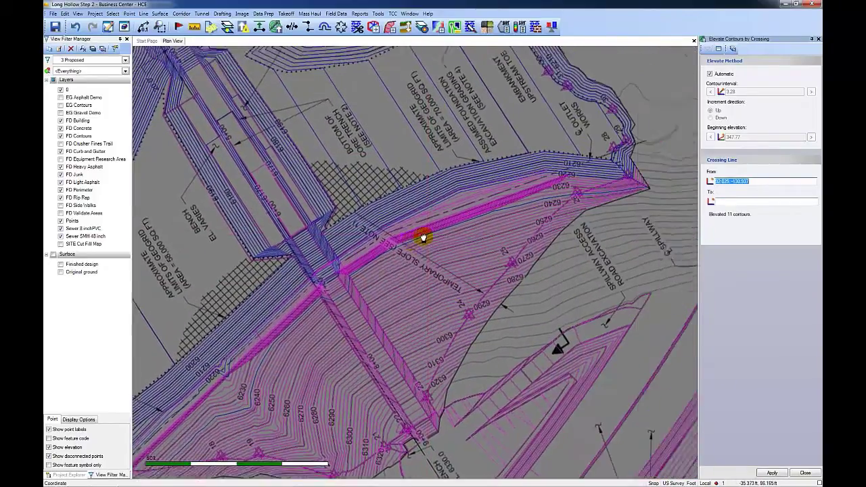
scroll(619, 166, up, 4)
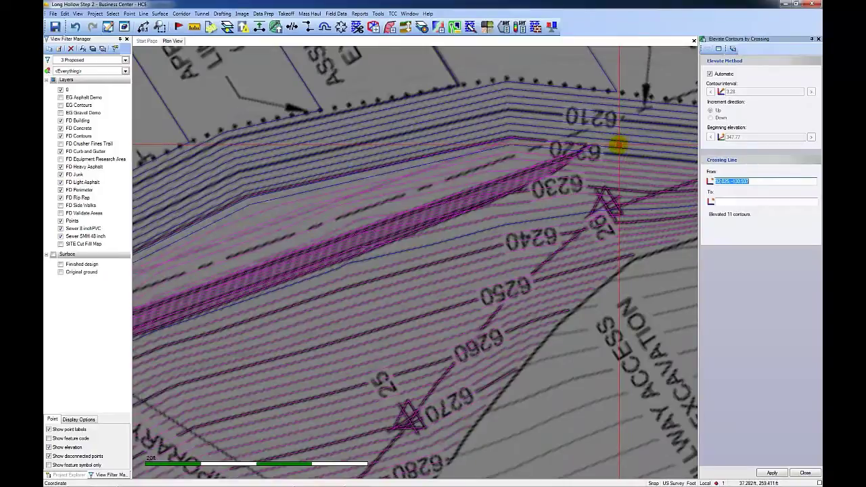
click(436, 278)
middle_drag(349, 348, 464, 247)
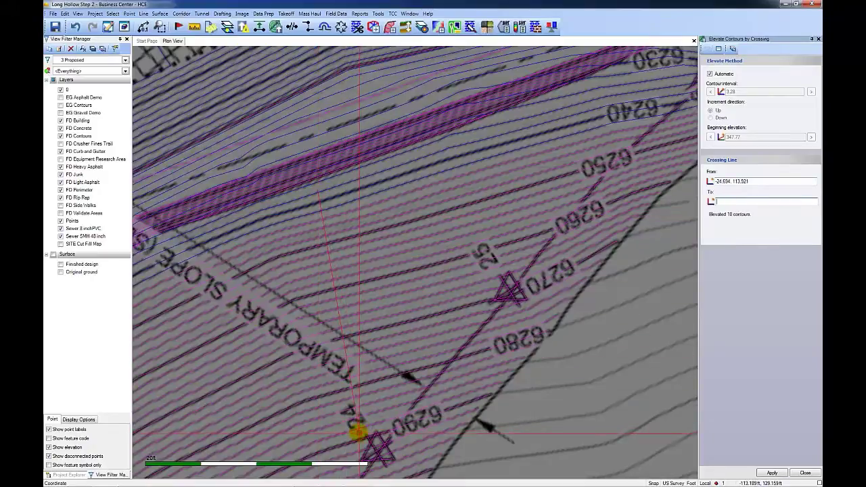
click(360, 410)
- Elevate the remaining temporary slope contours from 6290 past 6320 to the corner beyond point 23, and end contour elevating
middle_drag(360, 410, 473, 196)
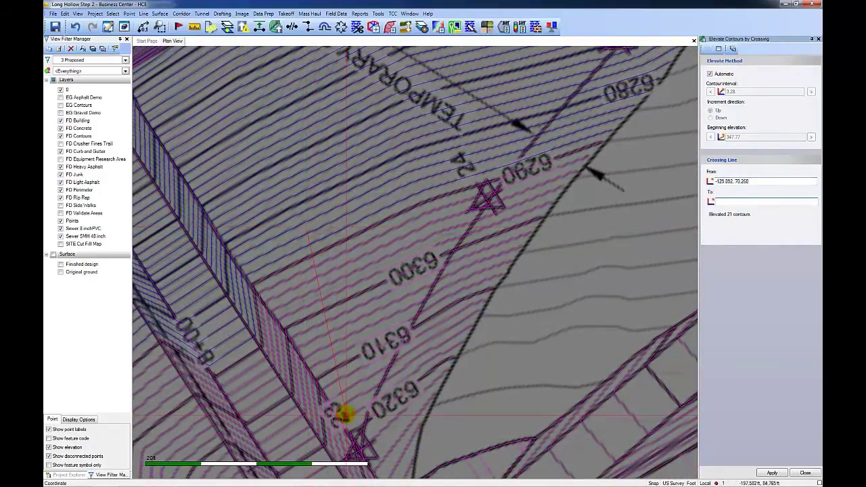
click(350, 423)
middle_drag(422, 398, 449, 199)
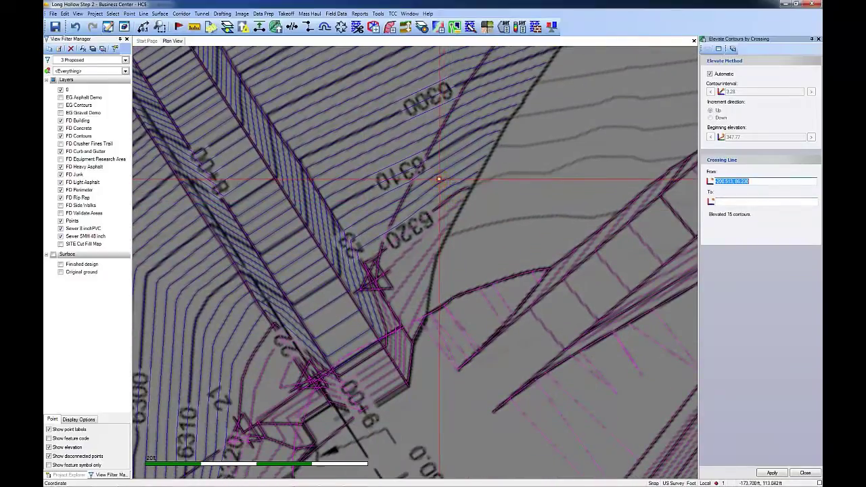
click(439, 179)
click(423, 310)
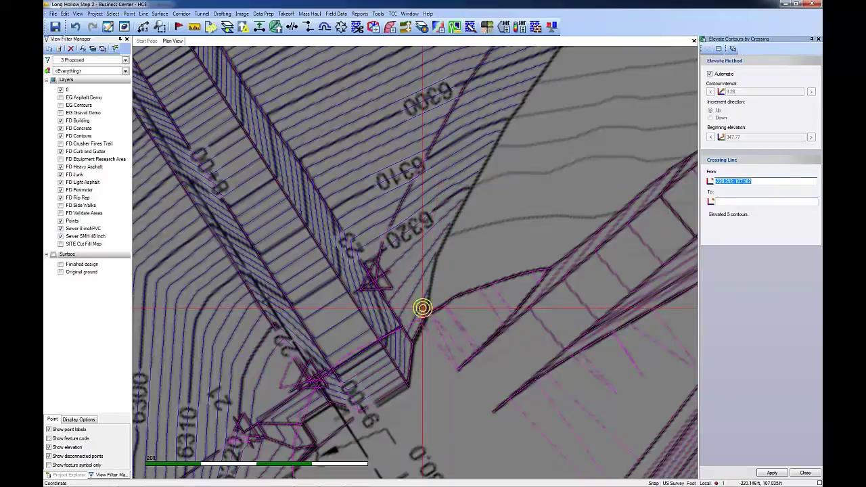
scroll(356, 353, down, 2)
scroll(284, 408, down, 3)
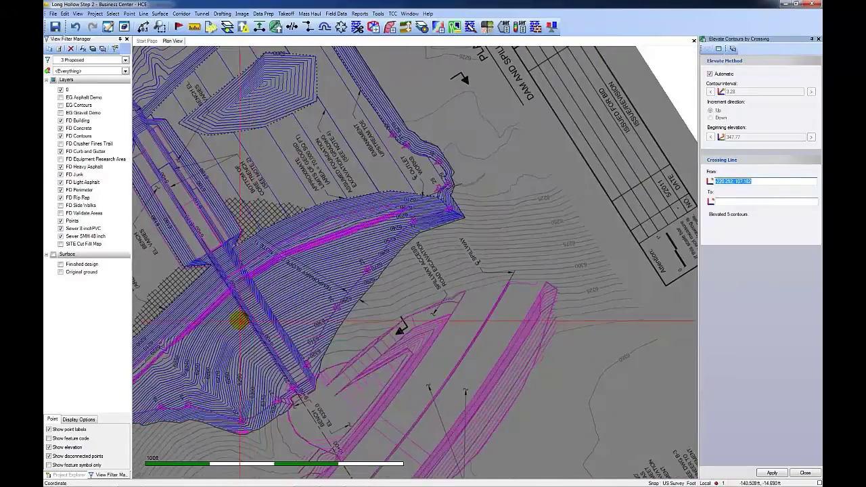
mouse_move(268, 330)
middle_down()
mouse_move(396, 362)
mouse_move(496, 373)
mouse_move(441, 314)
middle_up()
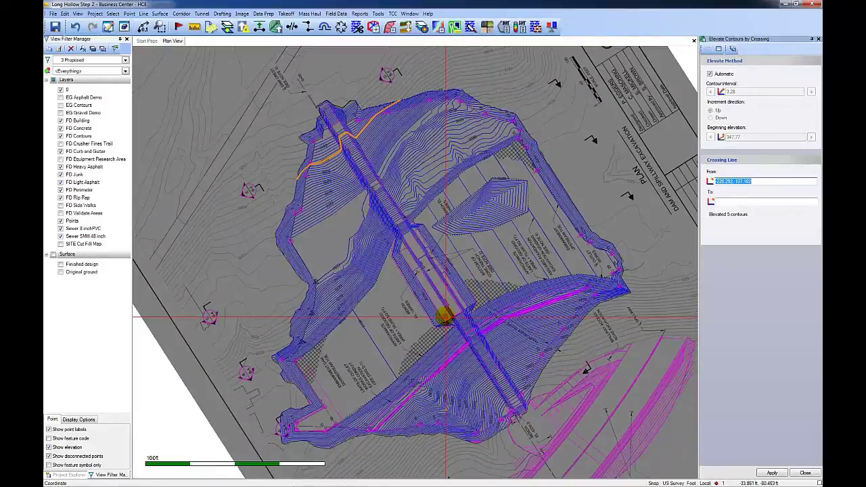
key(Escape)
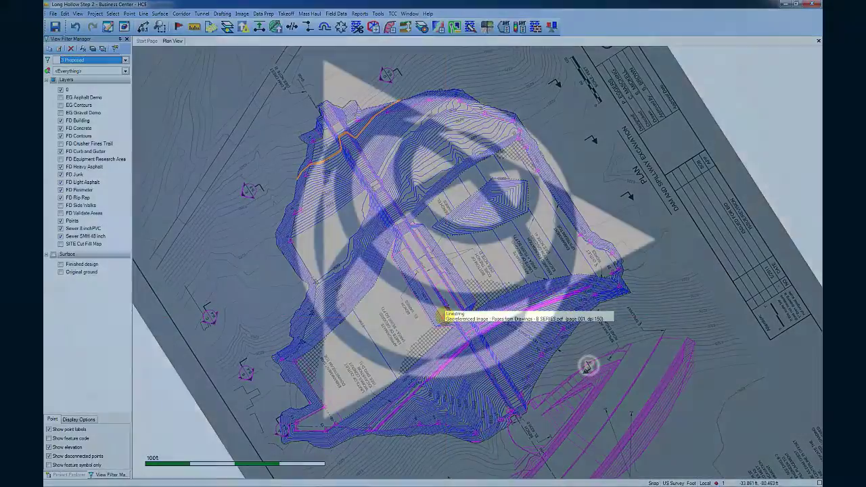